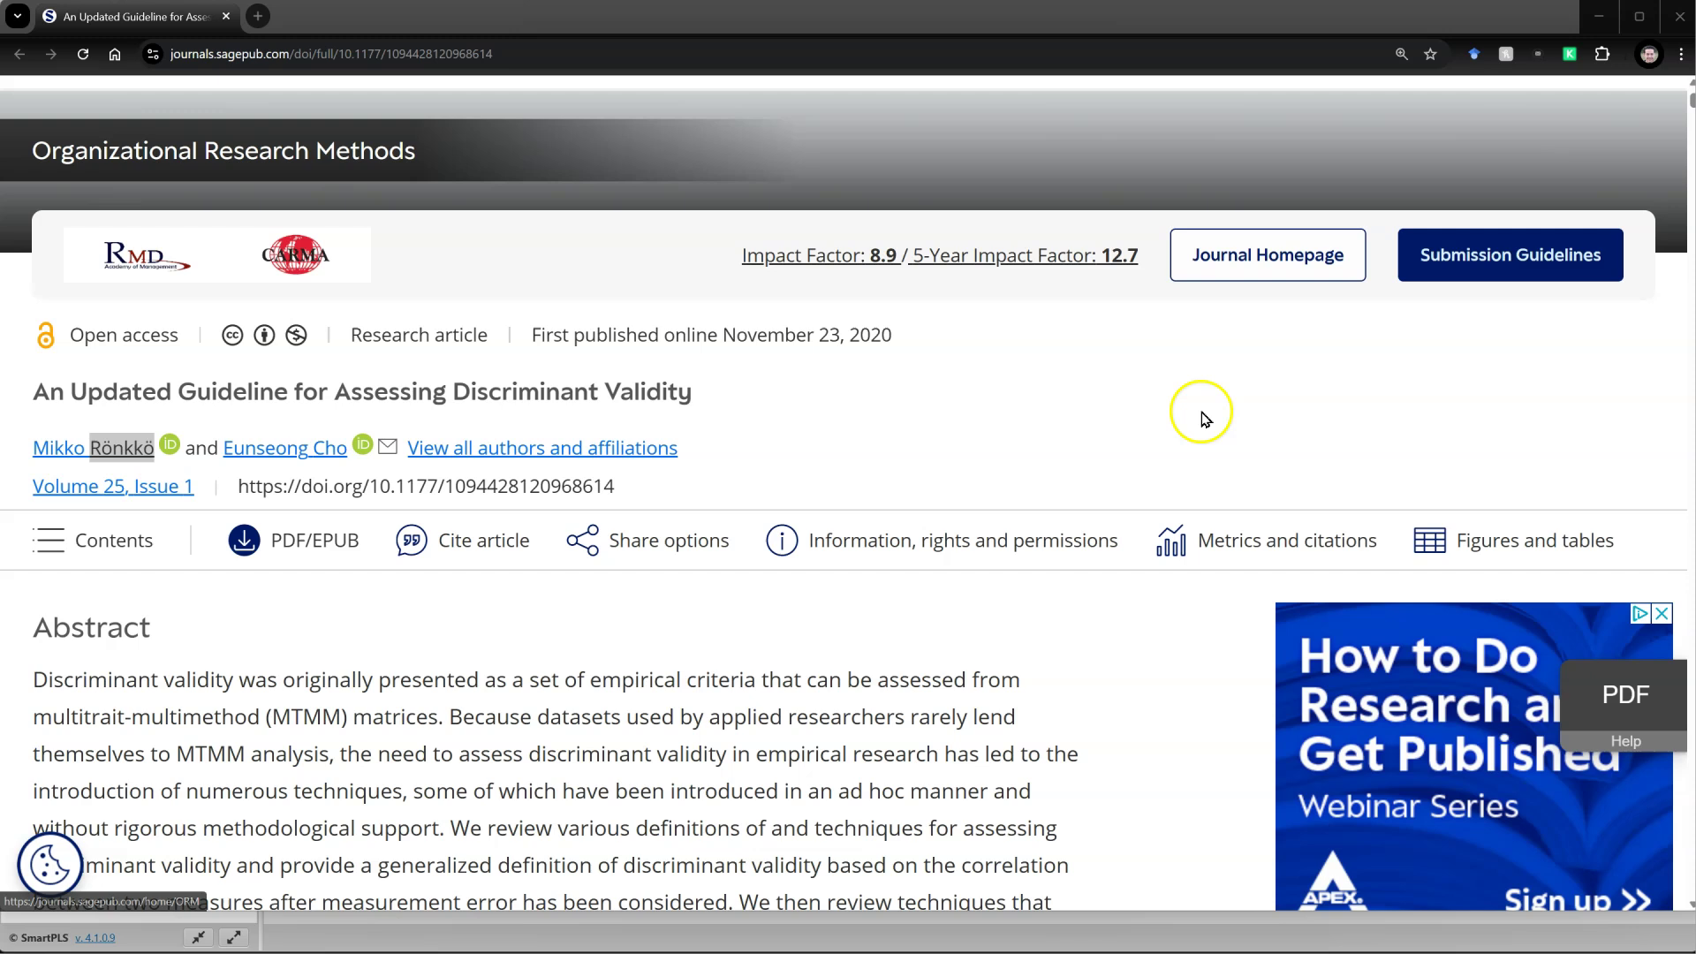
Step: Check the article's citation details, then scroll down to Table 12 Proposed Classification and Cutoffs
click(480, 542)
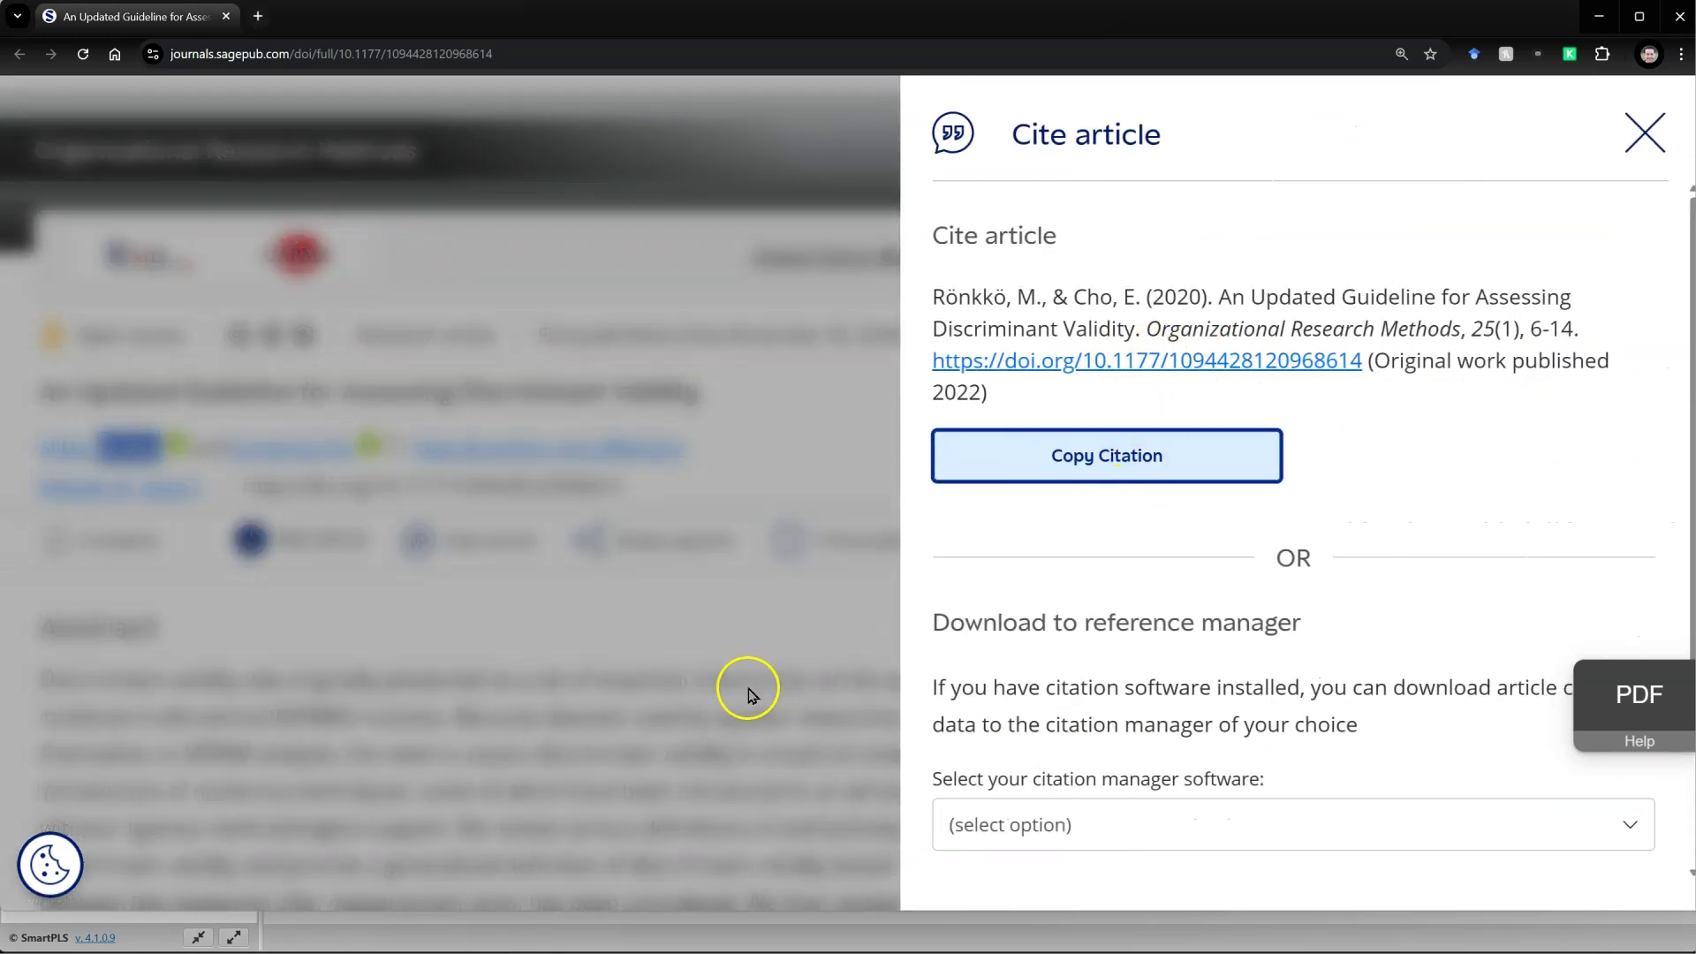
click(746, 689)
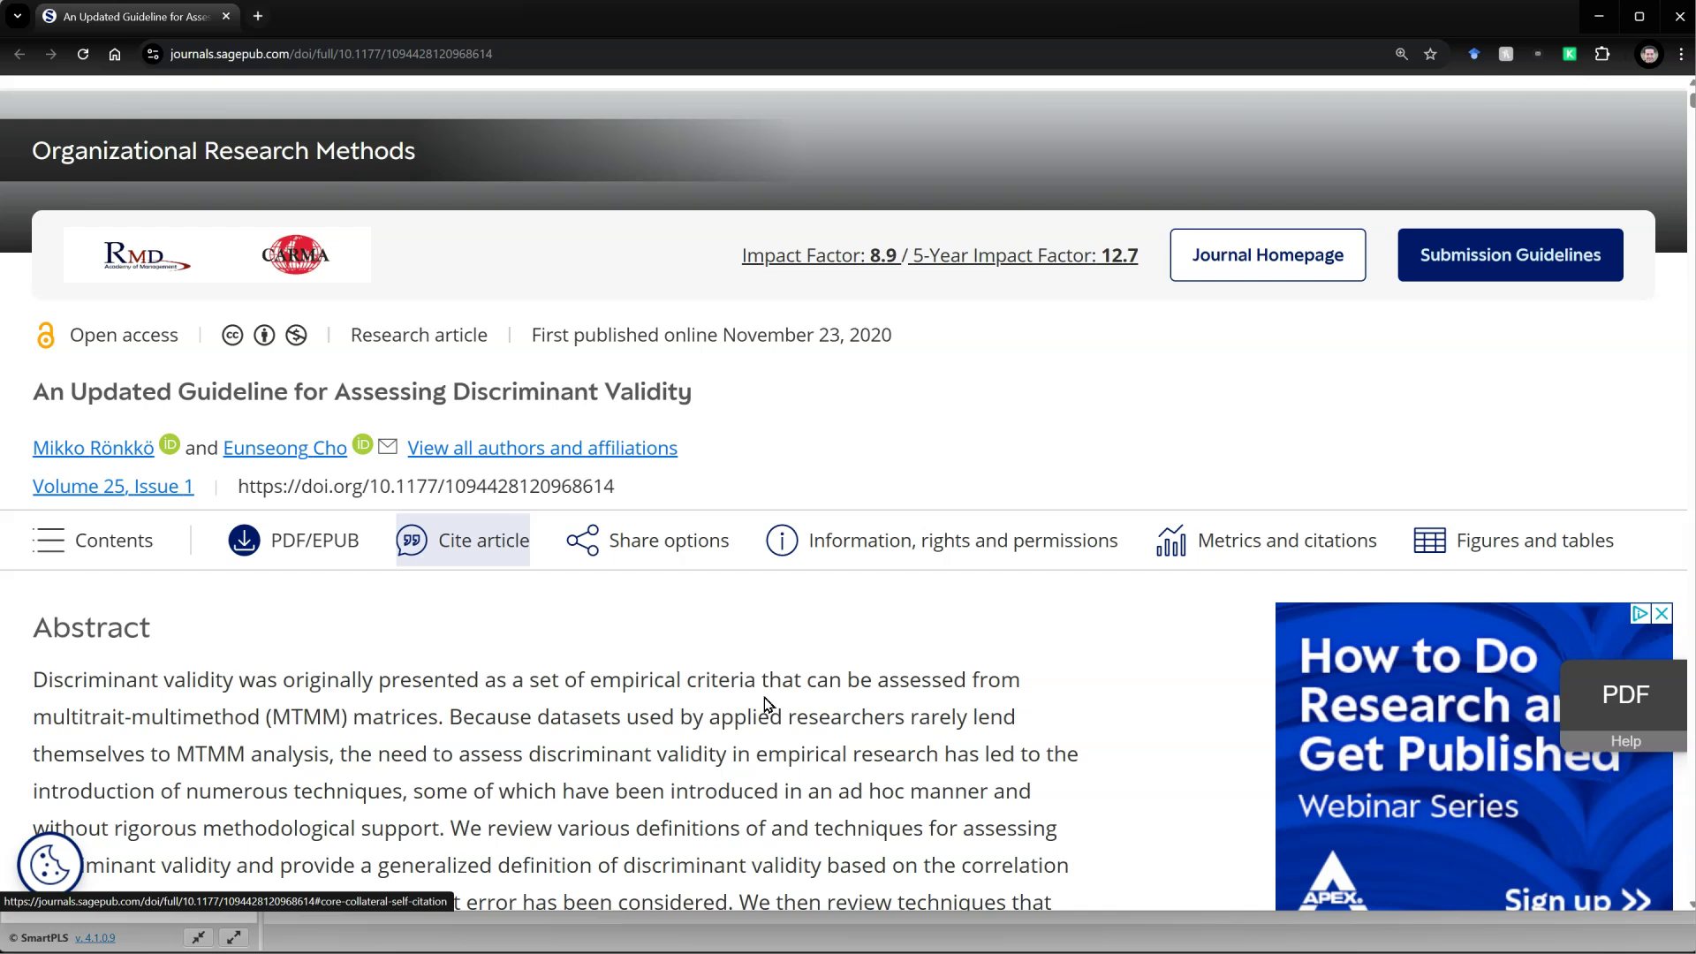
scroll(769, 702, down, 20)
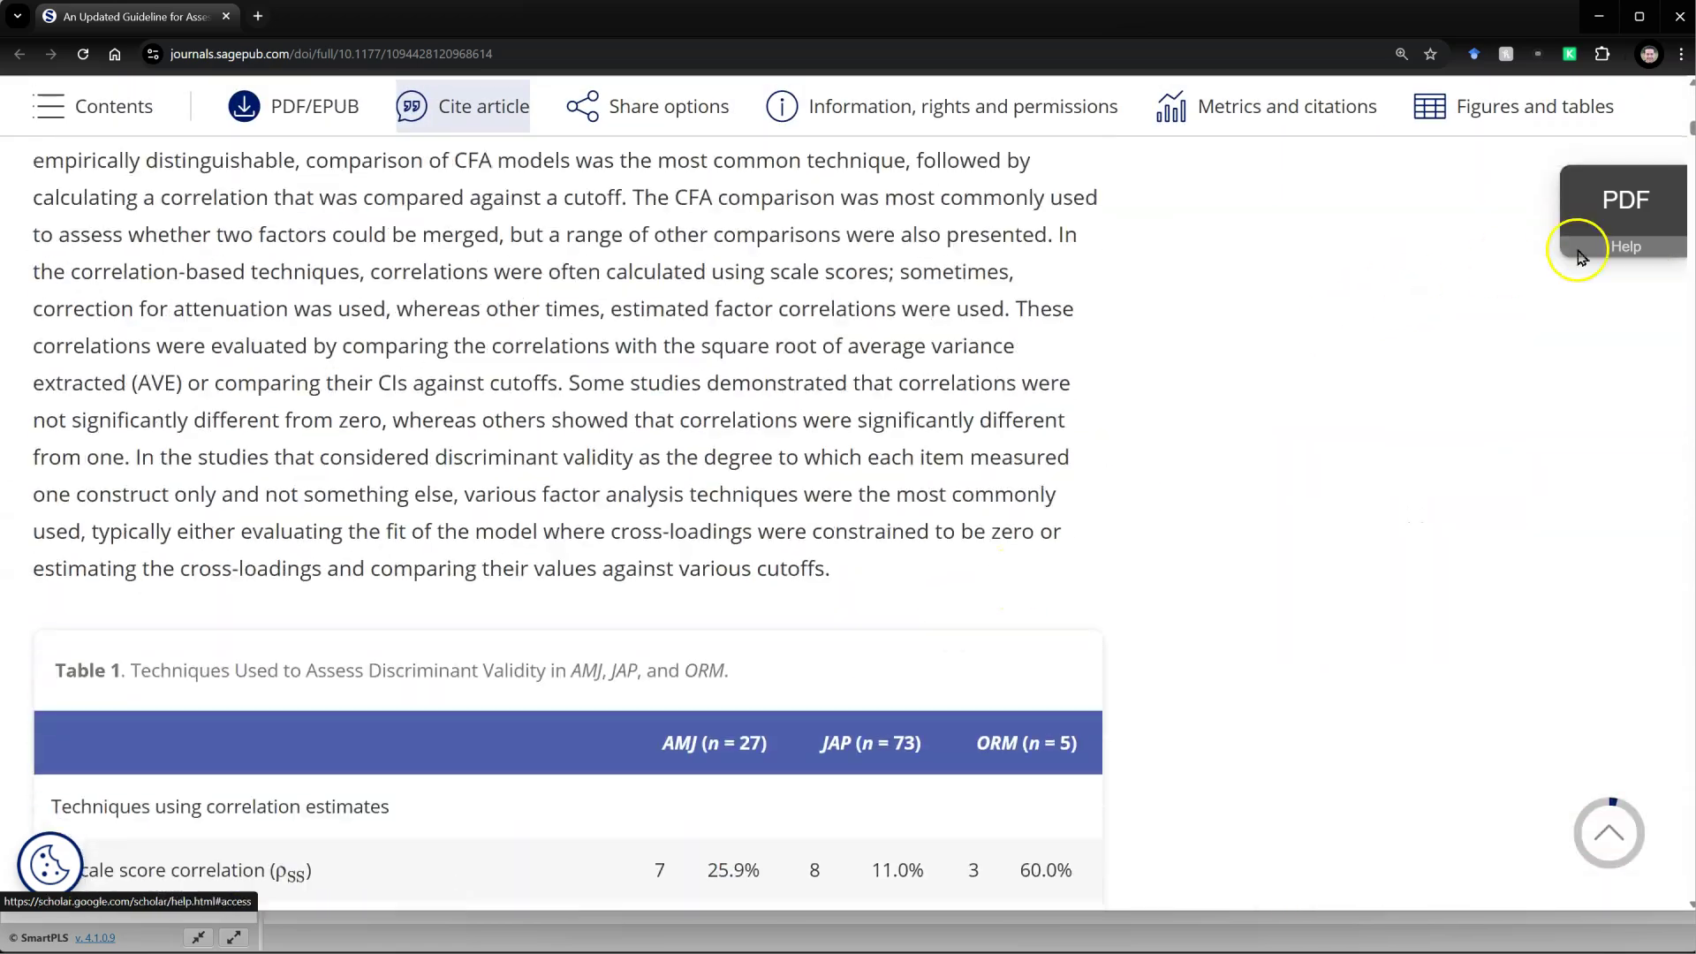
click(1690, 240)
drag(1690, 240, 1689, 637)
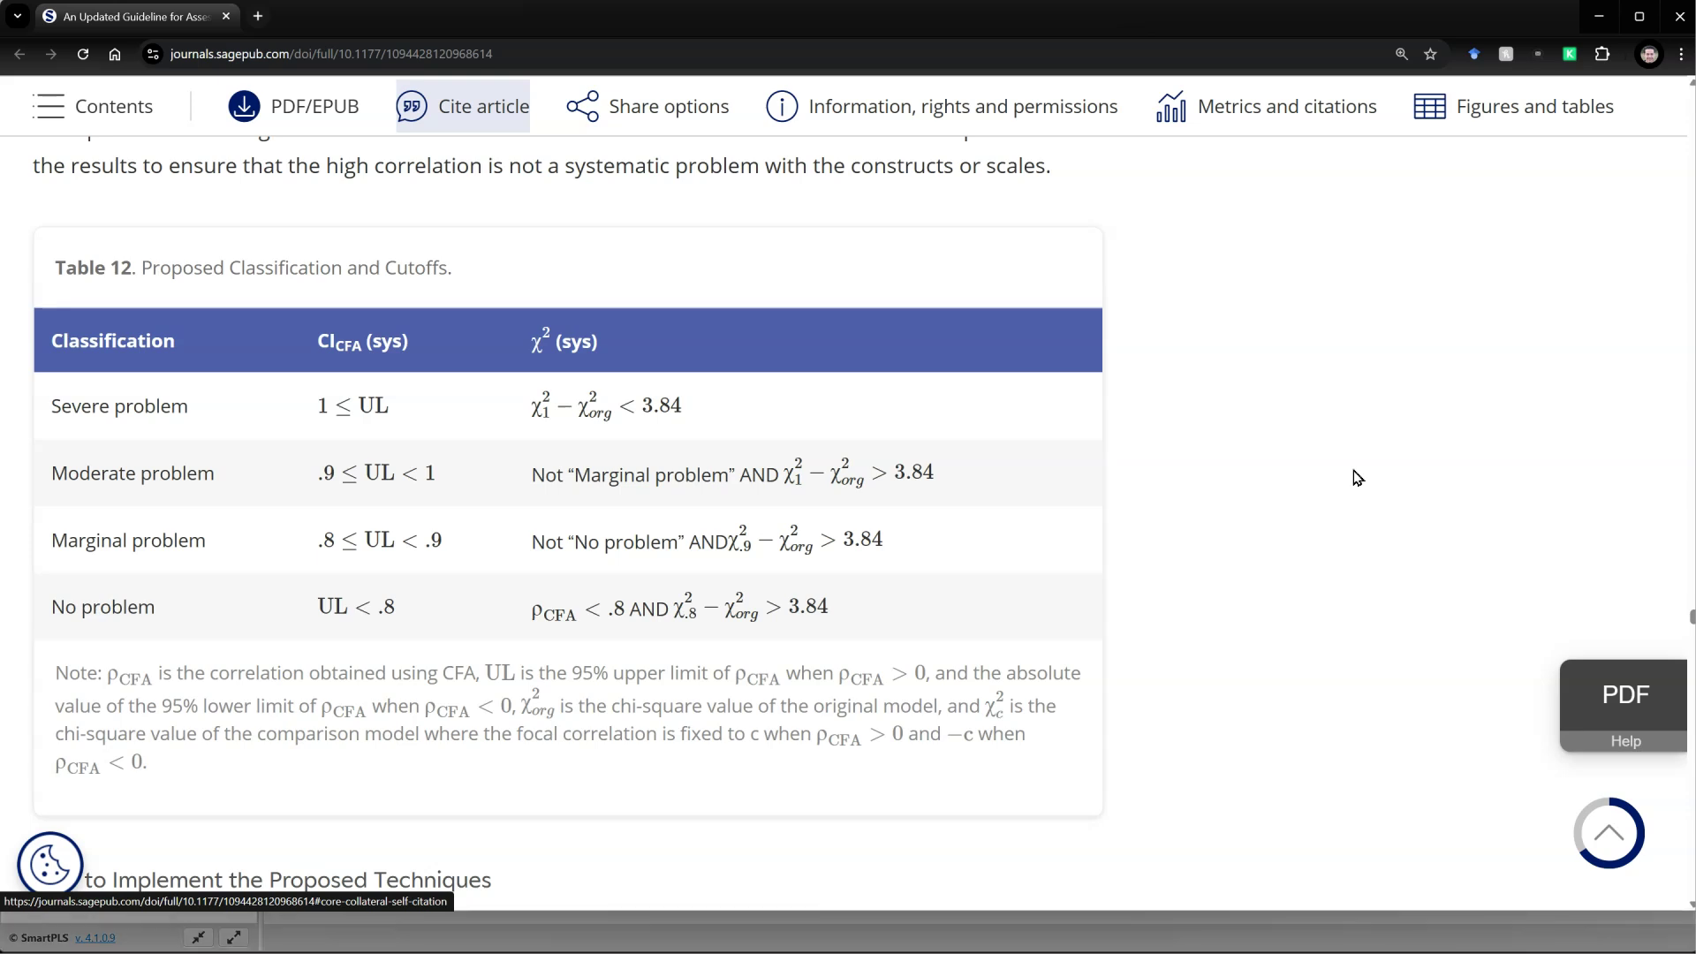
Step: Point out Table 12's UL discriminant validity cutoffs, then switch to SmartPLS 4
click(907, 381)
click(380, 417)
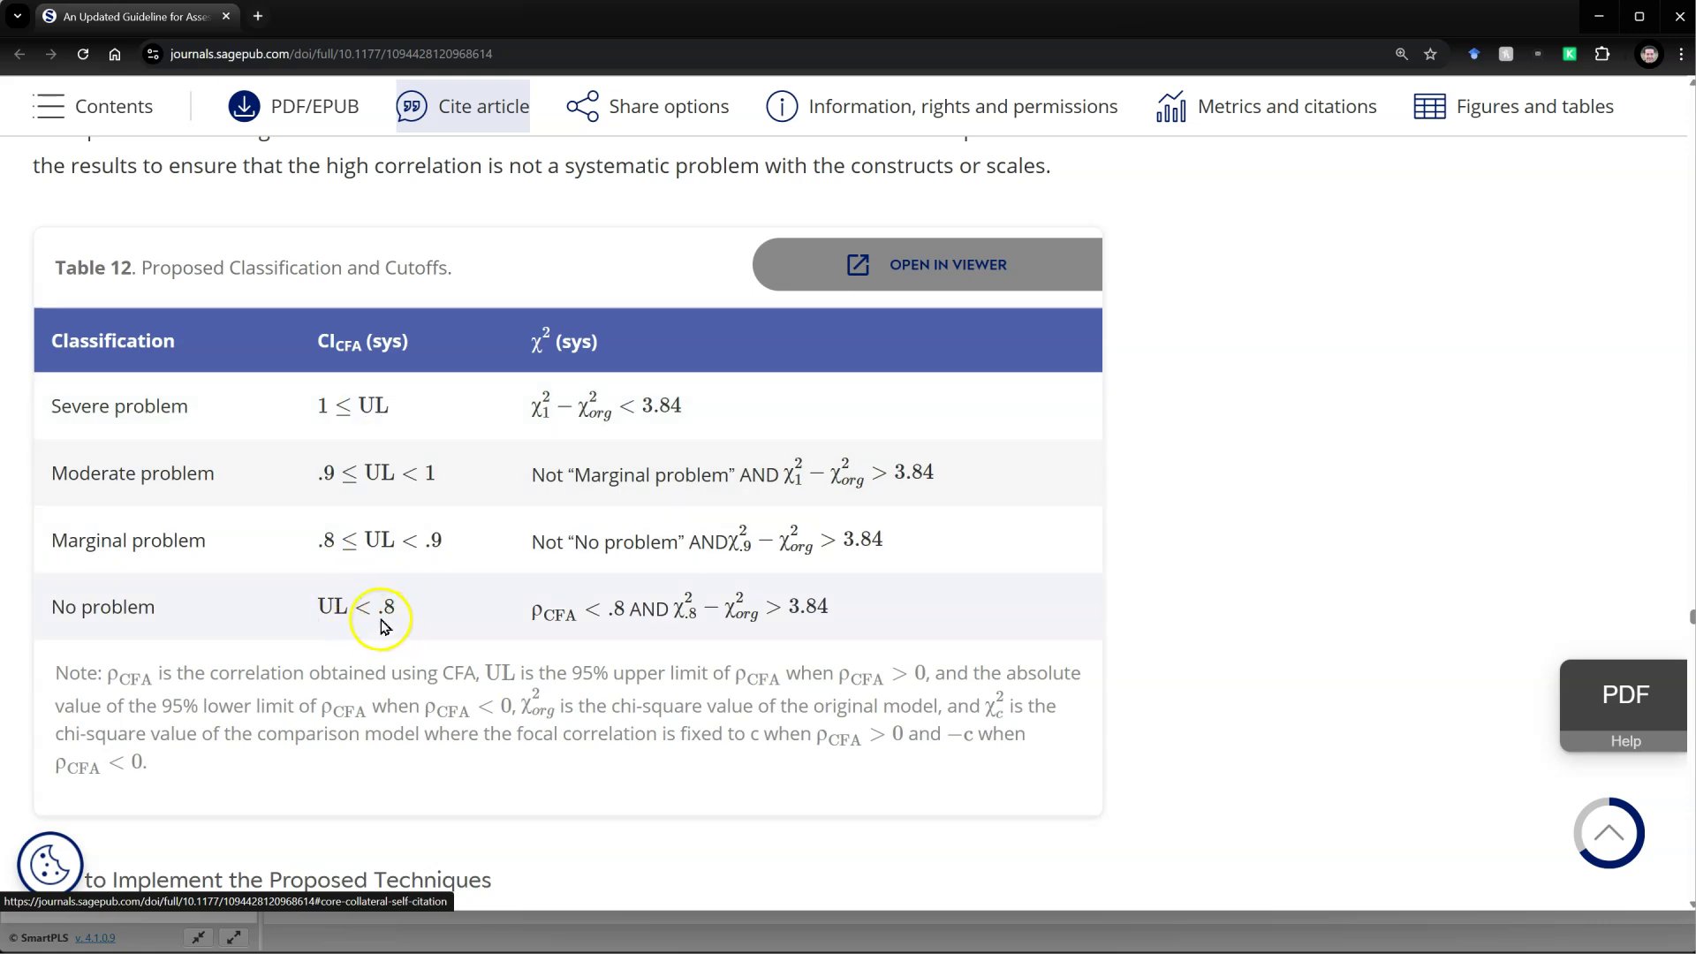
click(340, 620)
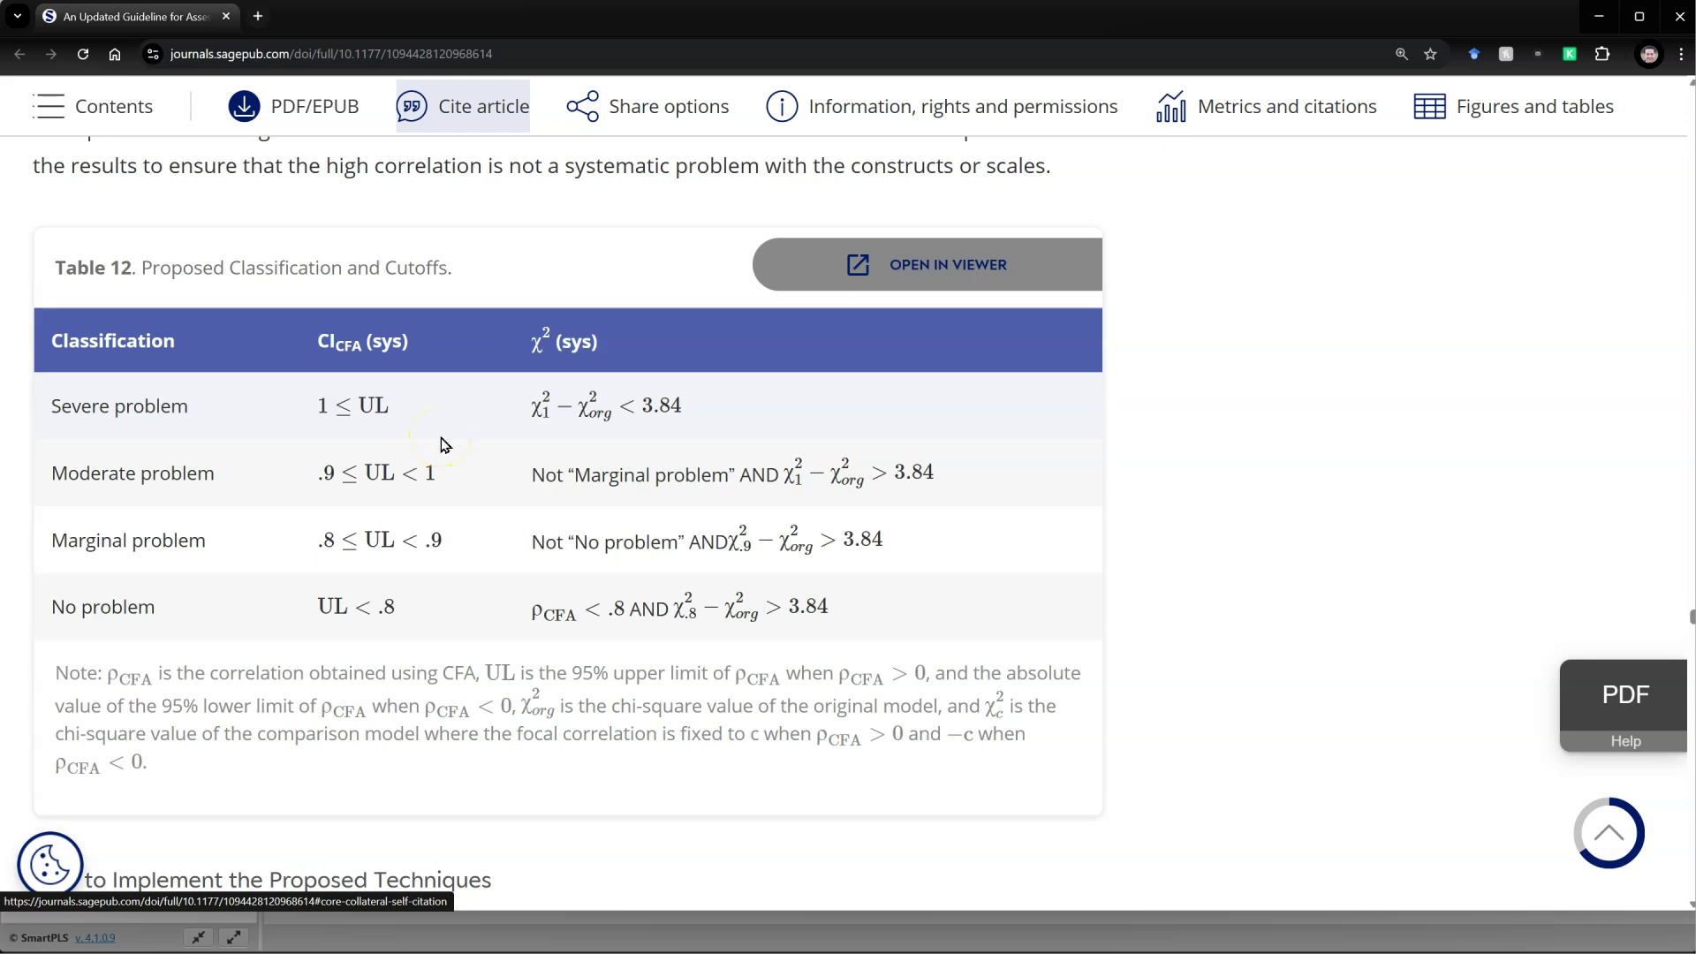
key(alt+Tab)
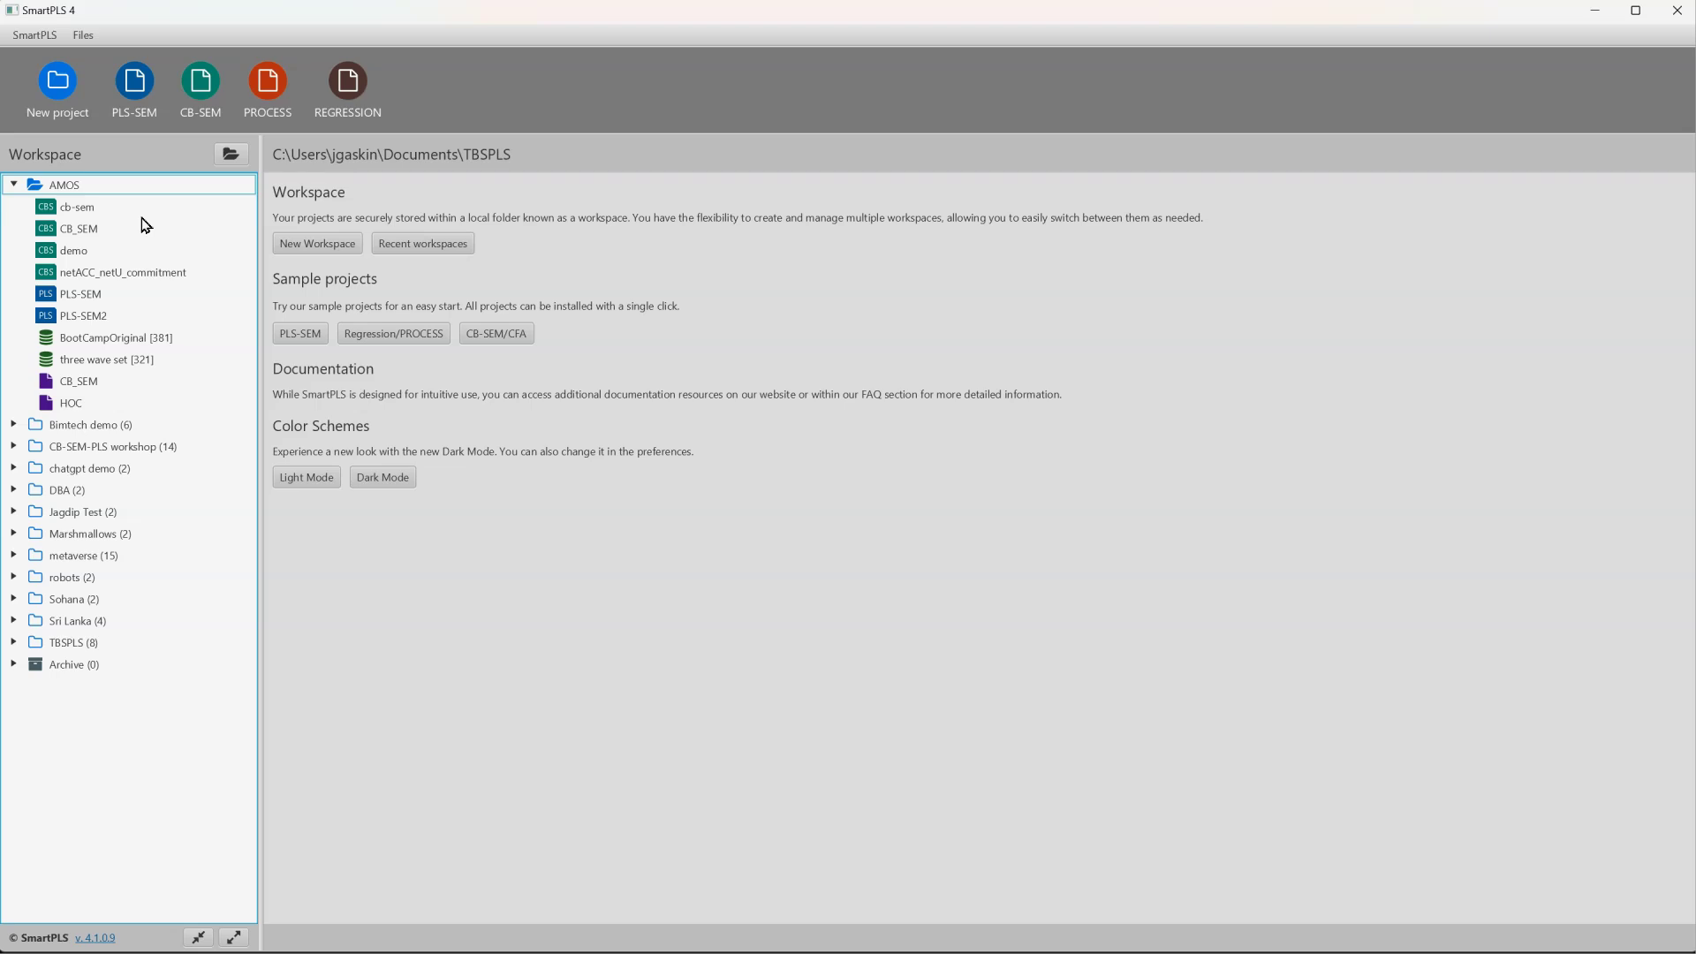
Step: Open the CB-SEM demo model from the workspace project list
double_click(87, 232)
double_click(74, 251)
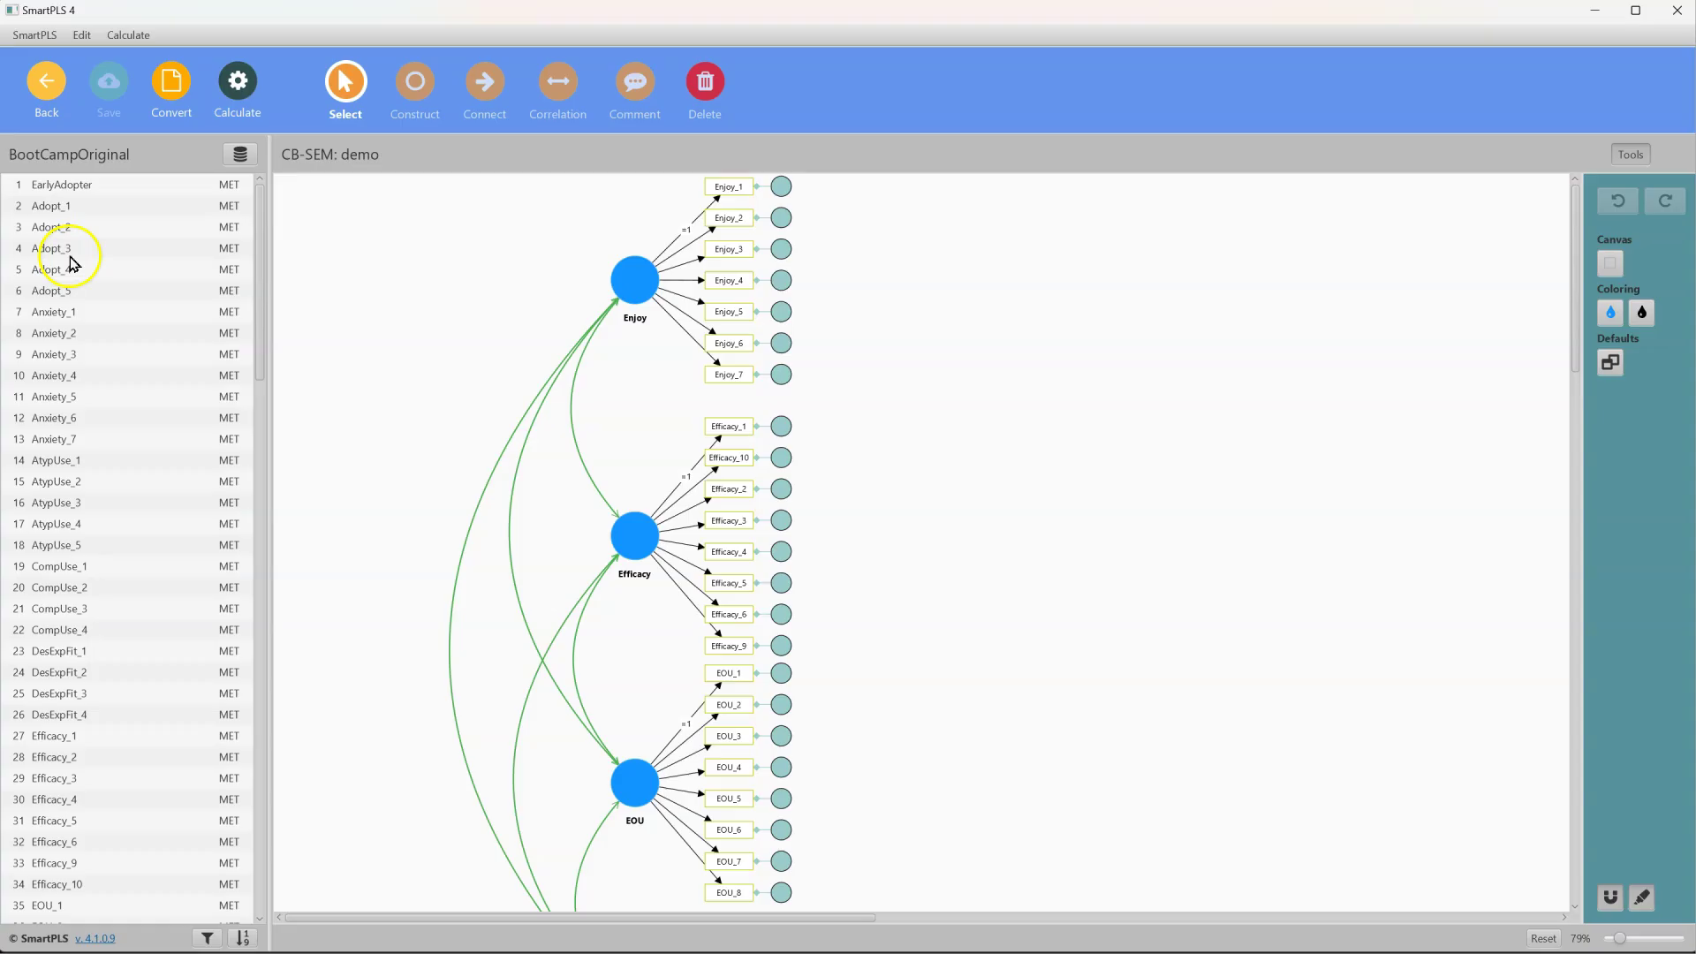
scroll(999, 613, down, 2)
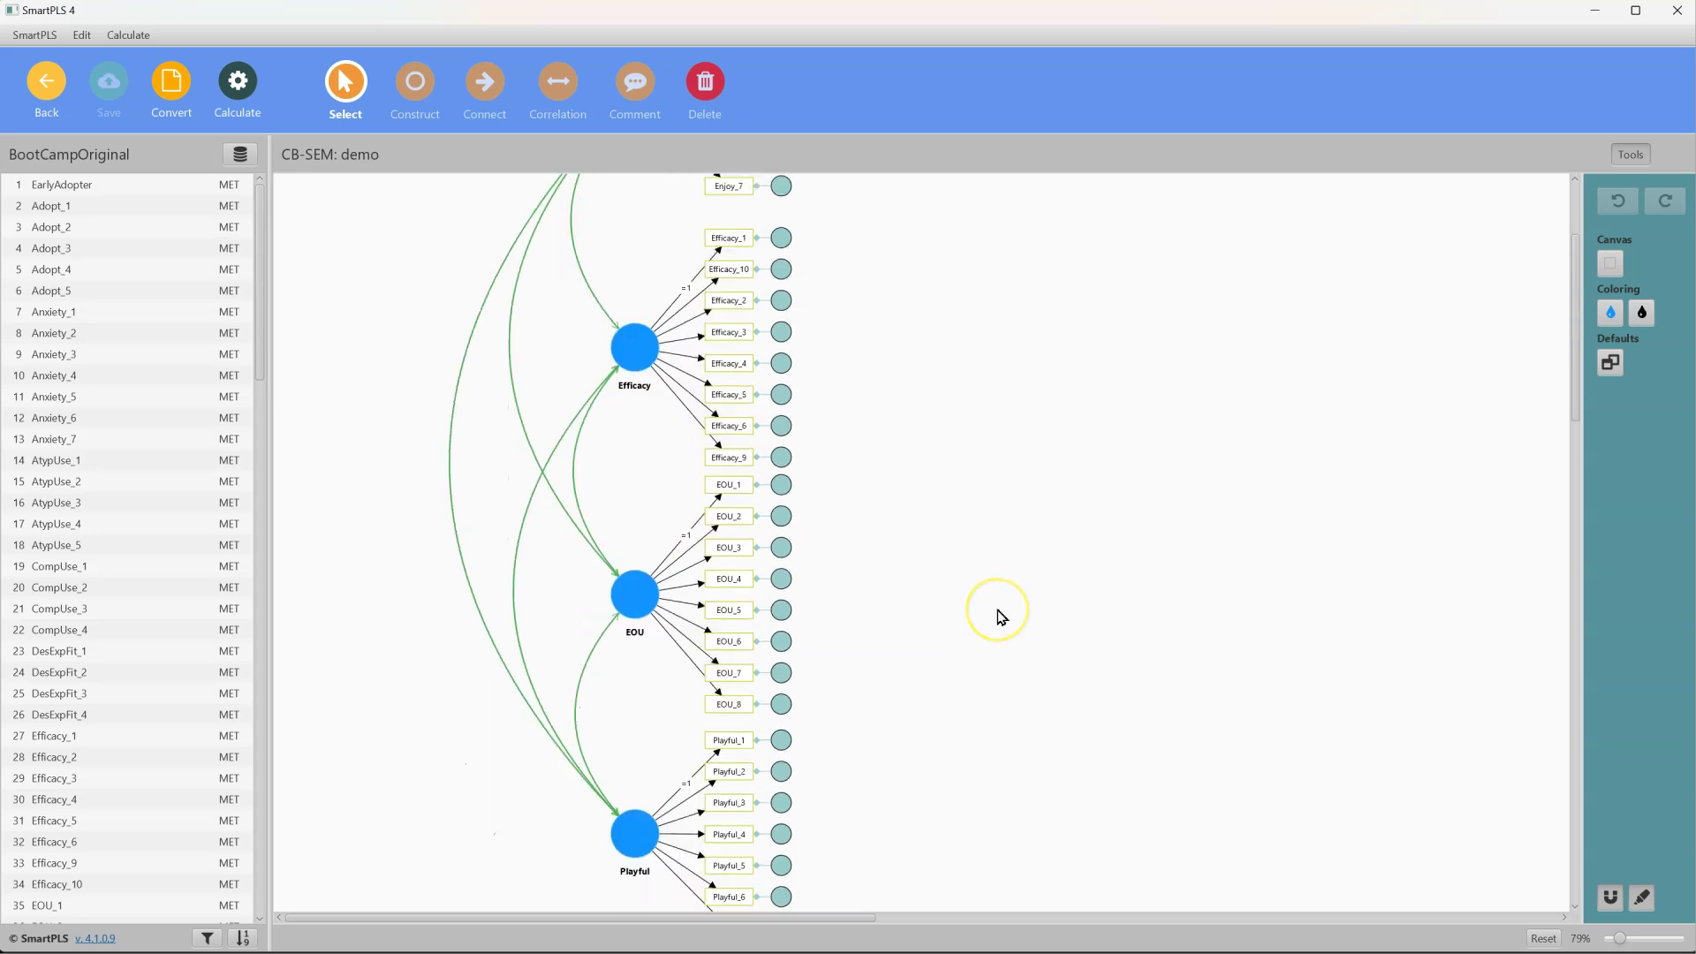
scroll(999, 613, up, 2)
scroll(999, 613, down, 1)
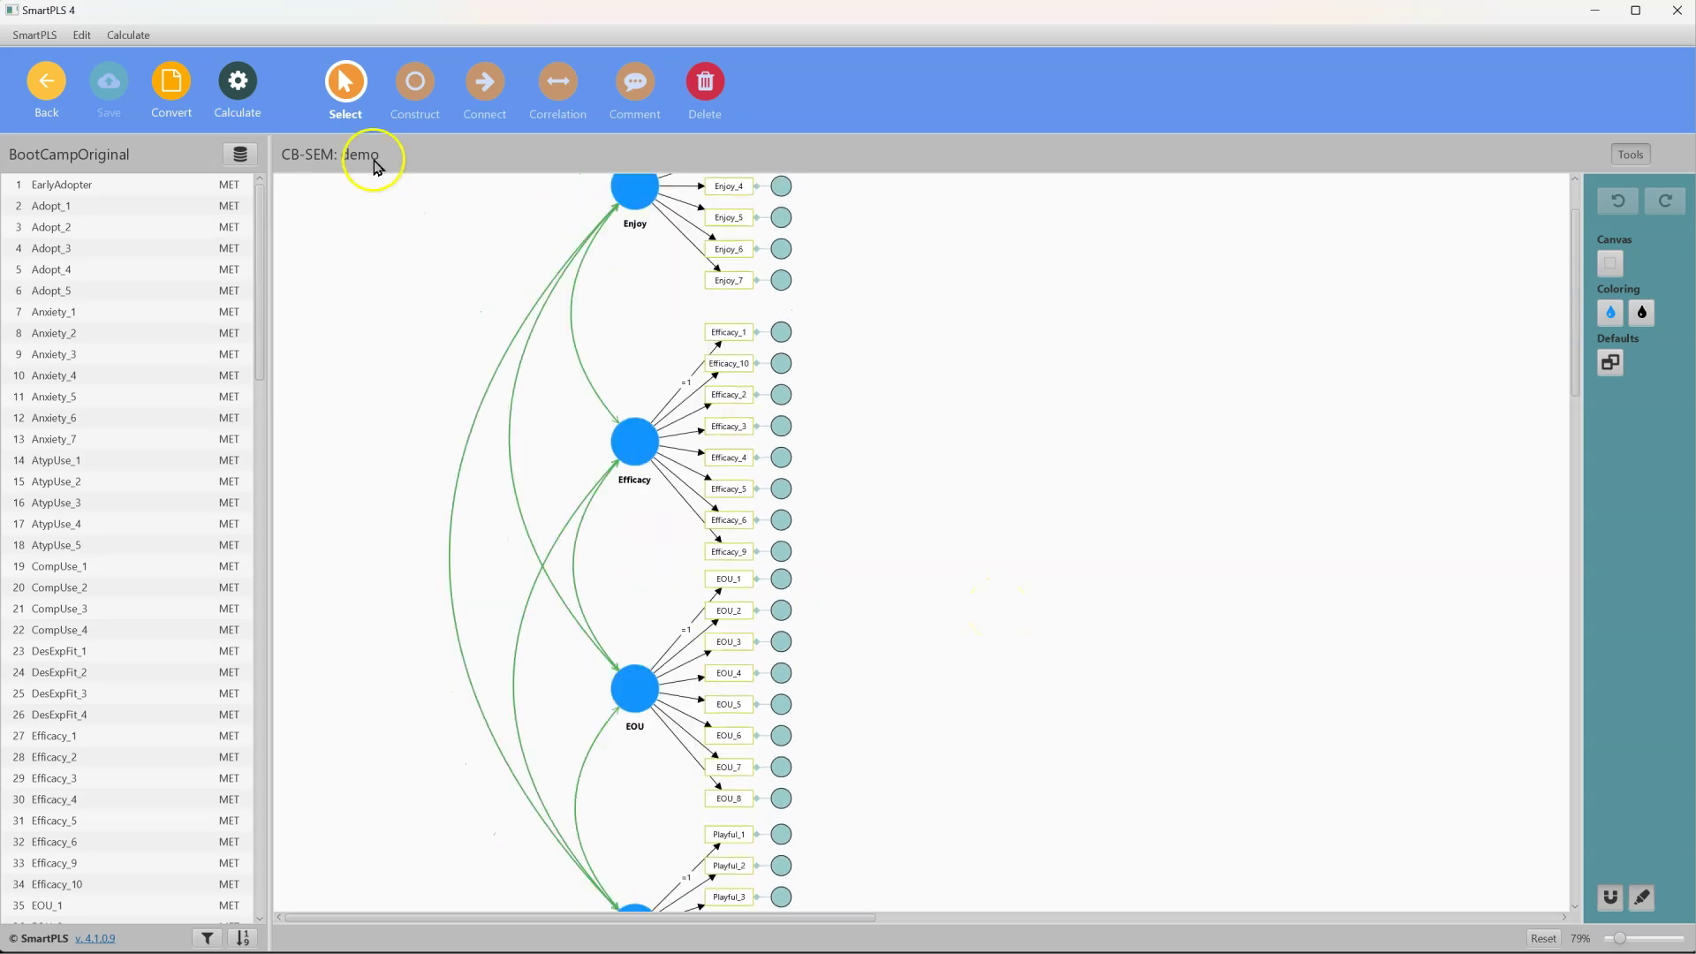
Step: Run CB-SEM bootstrapping with Amount of results set to Complete (slower)
click(237, 84)
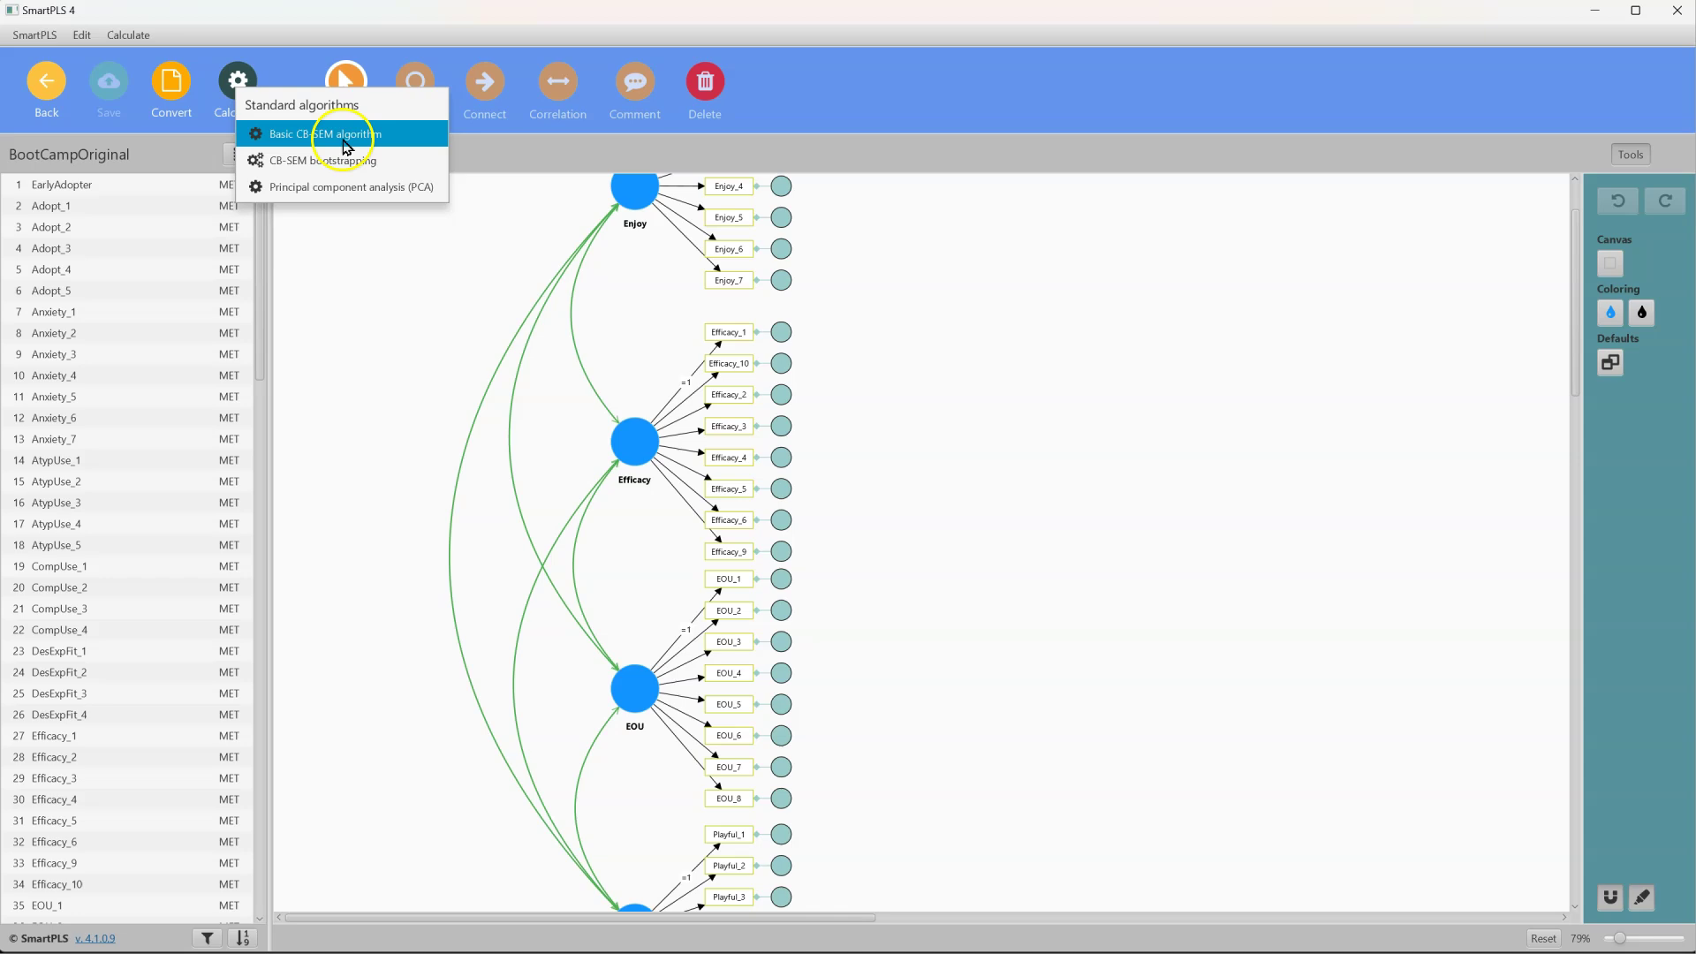
click(355, 165)
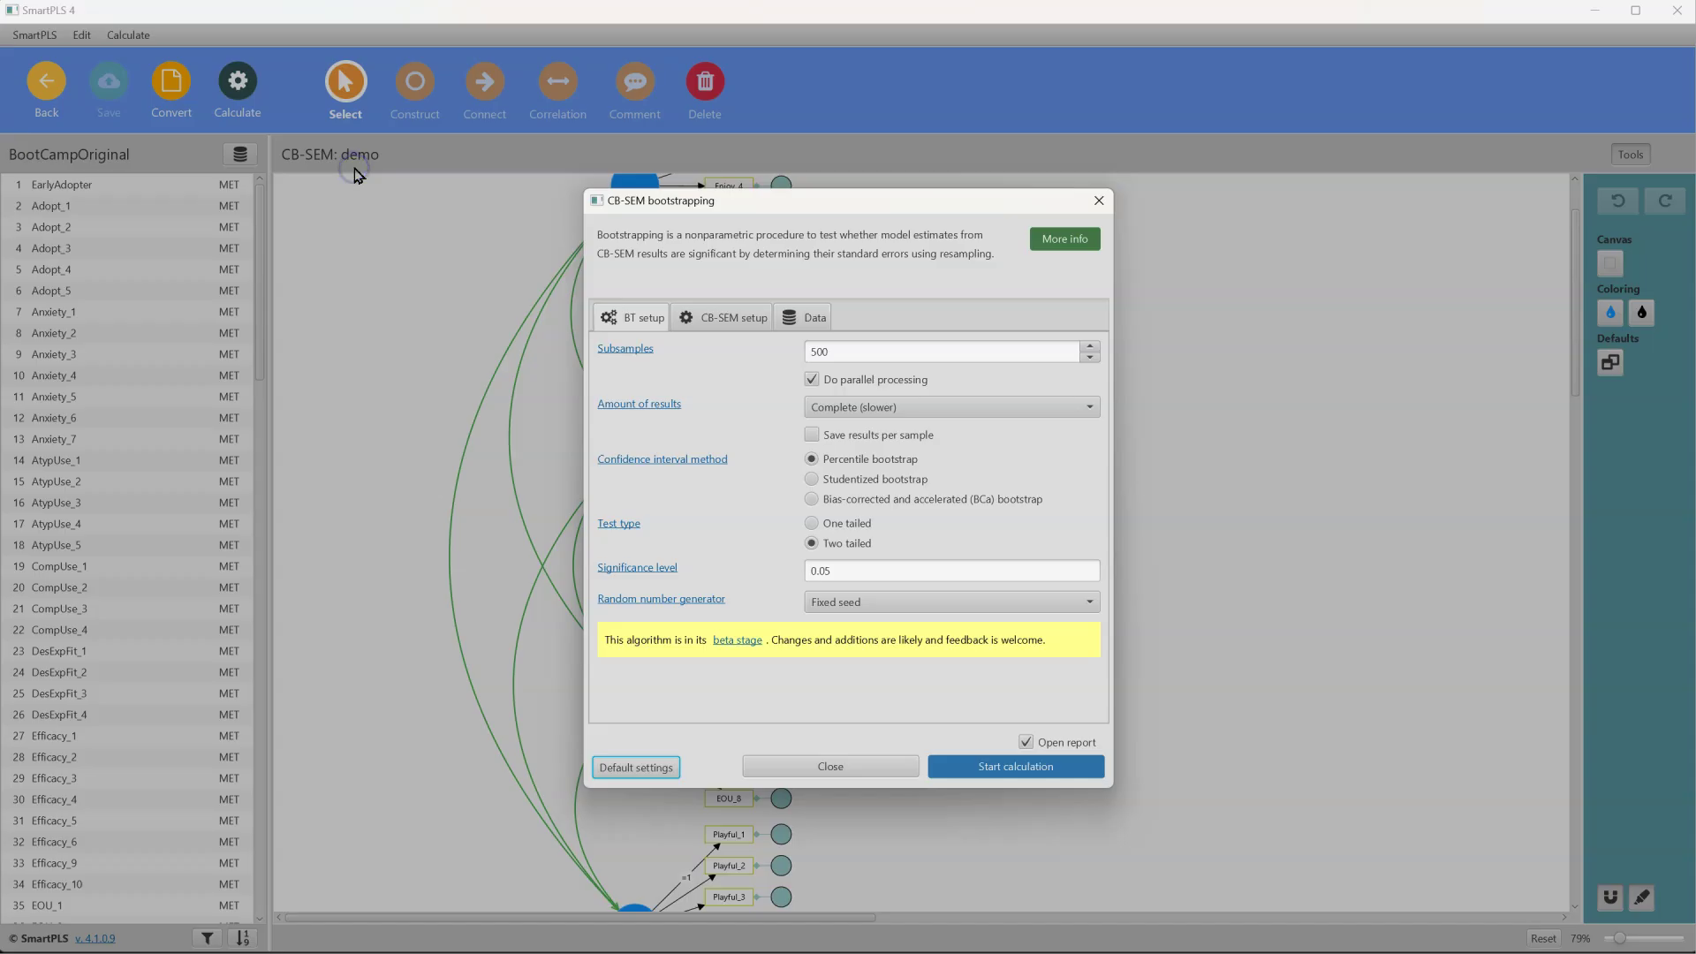
click(983, 407)
click(927, 431)
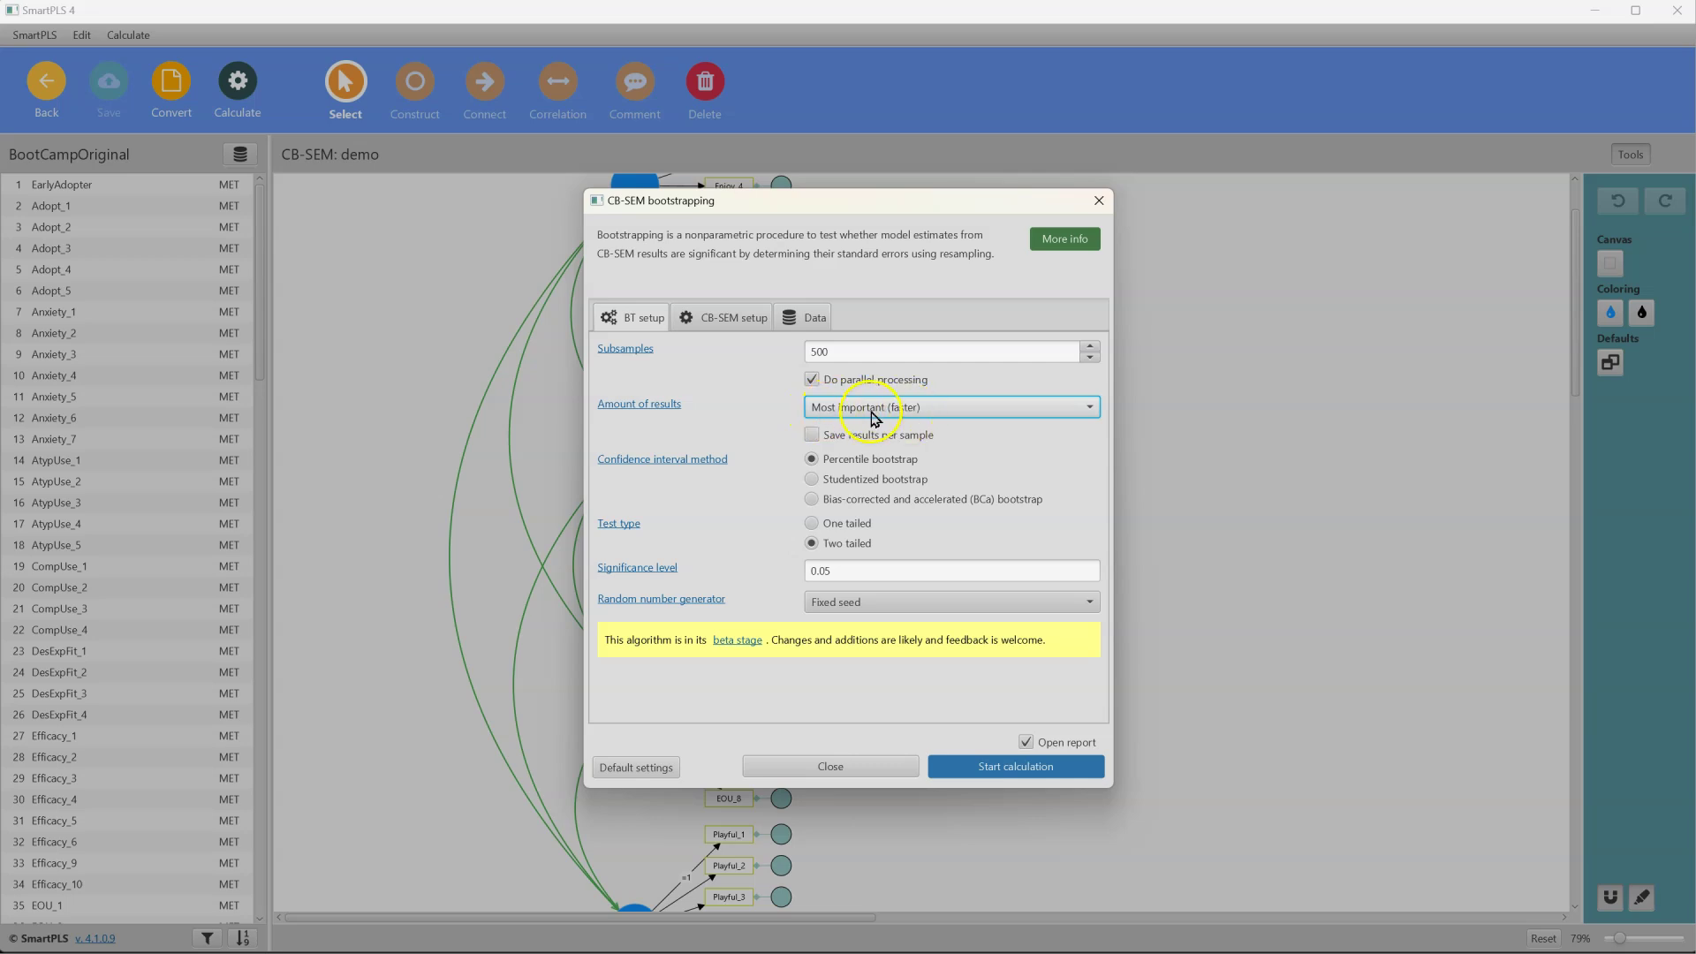
click(934, 410)
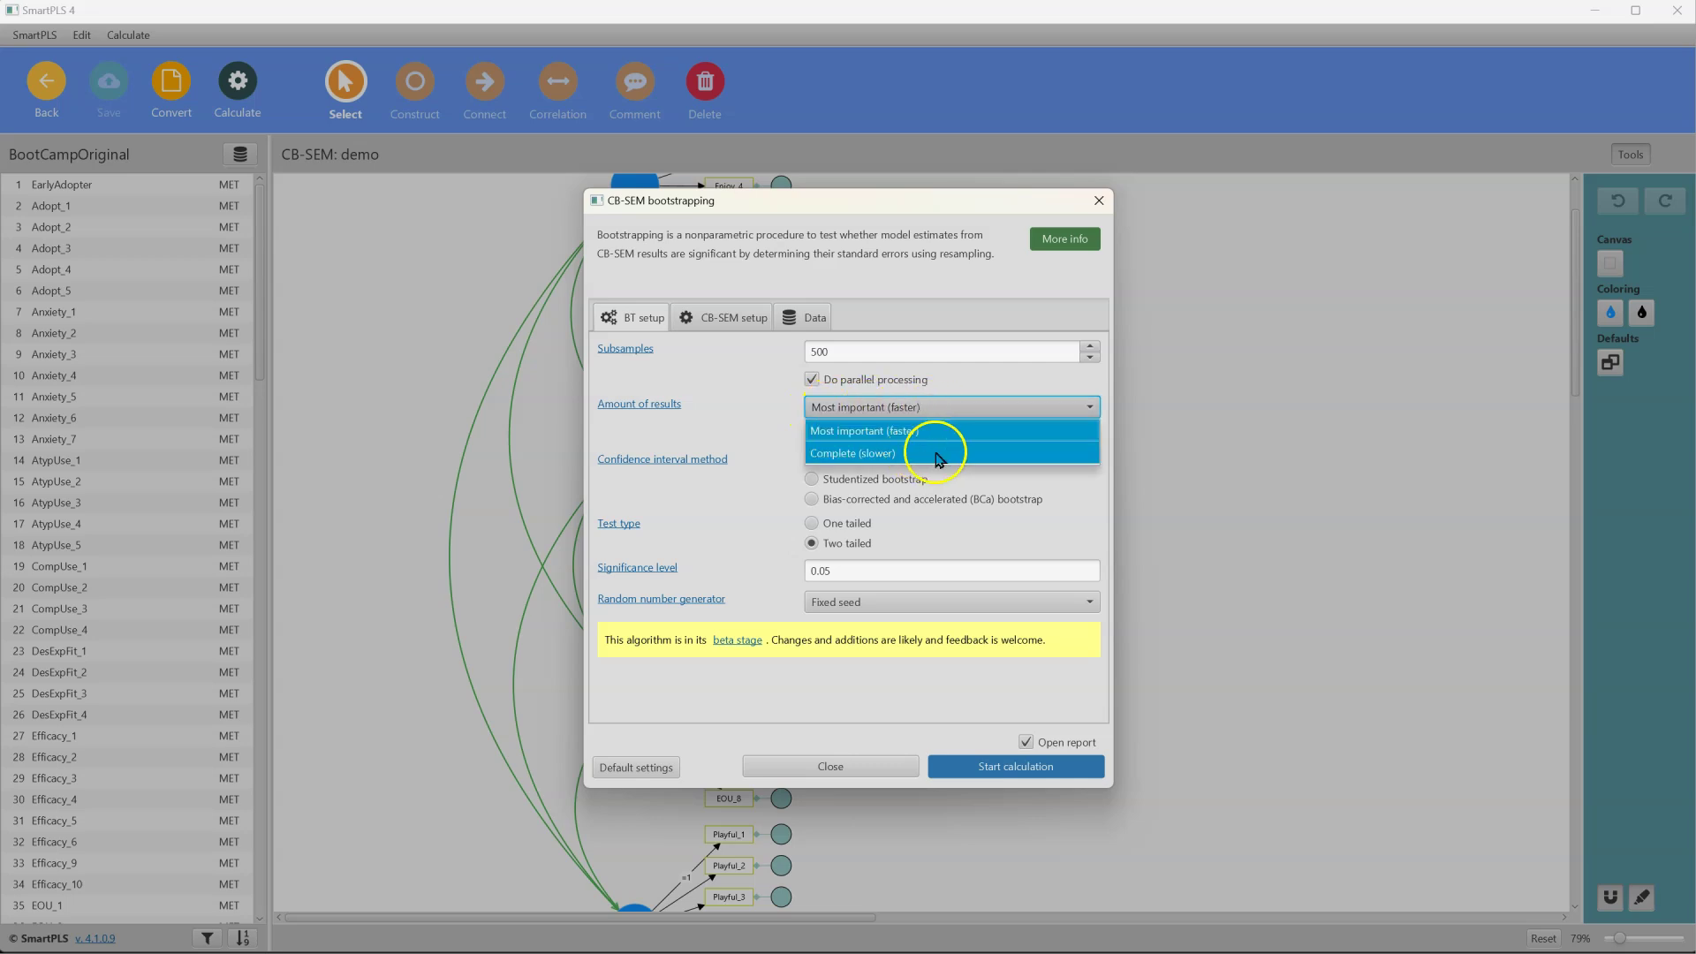
click(930, 454)
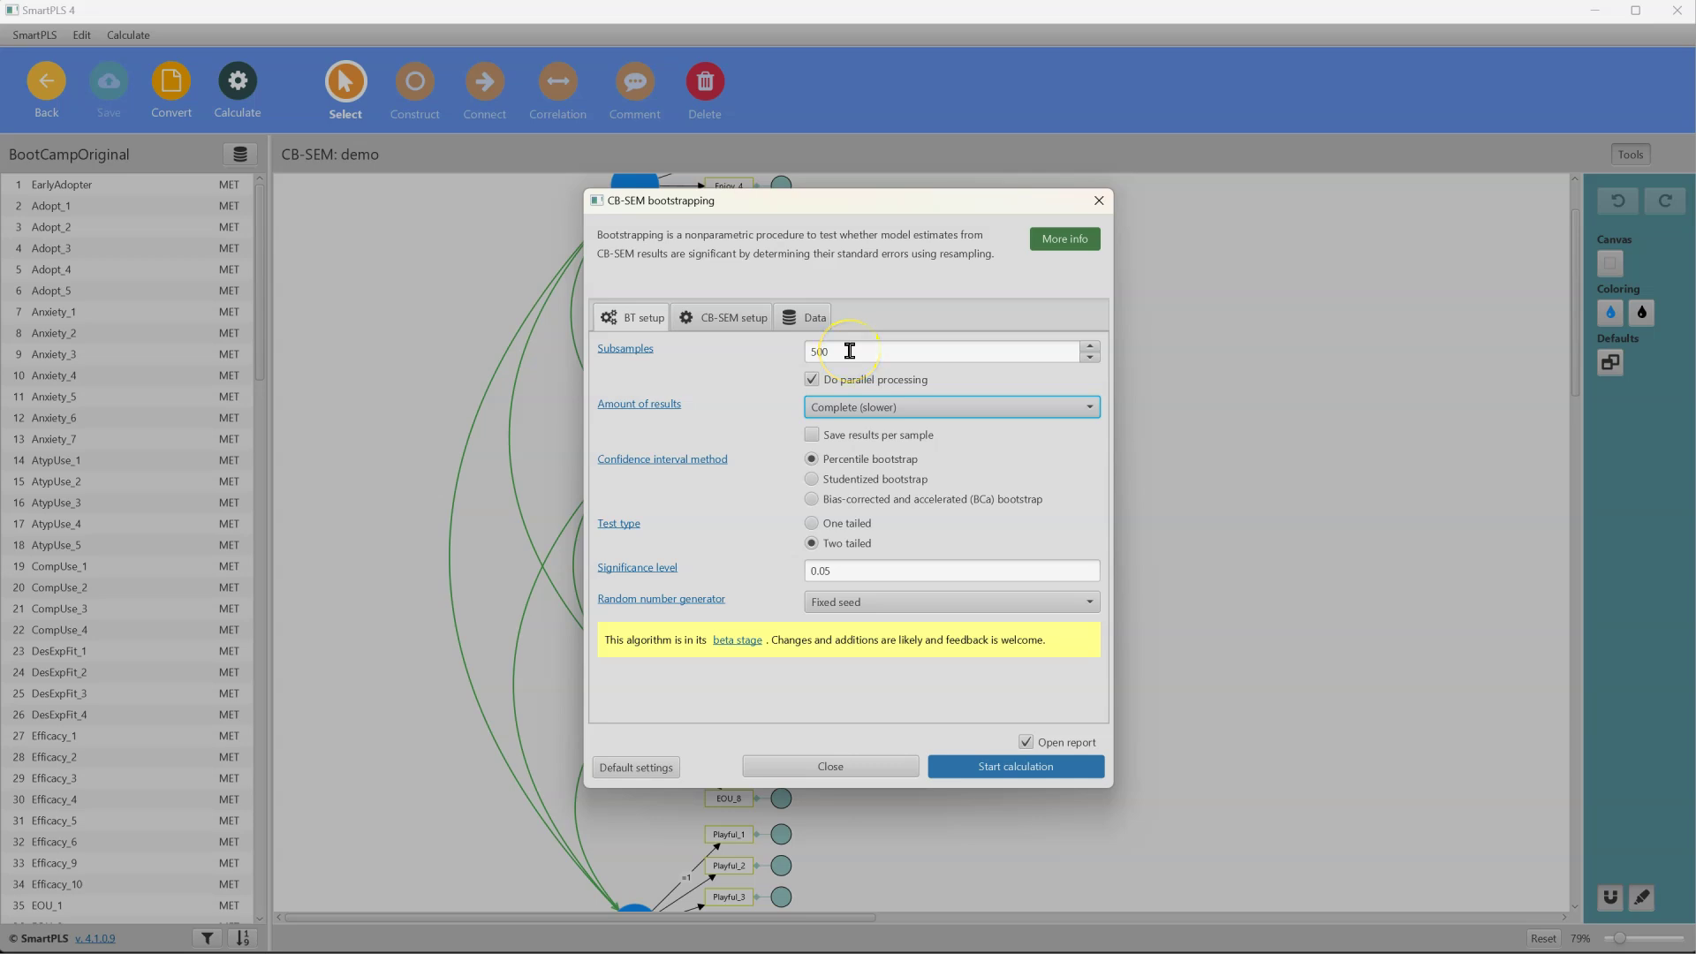
click(1017, 770)
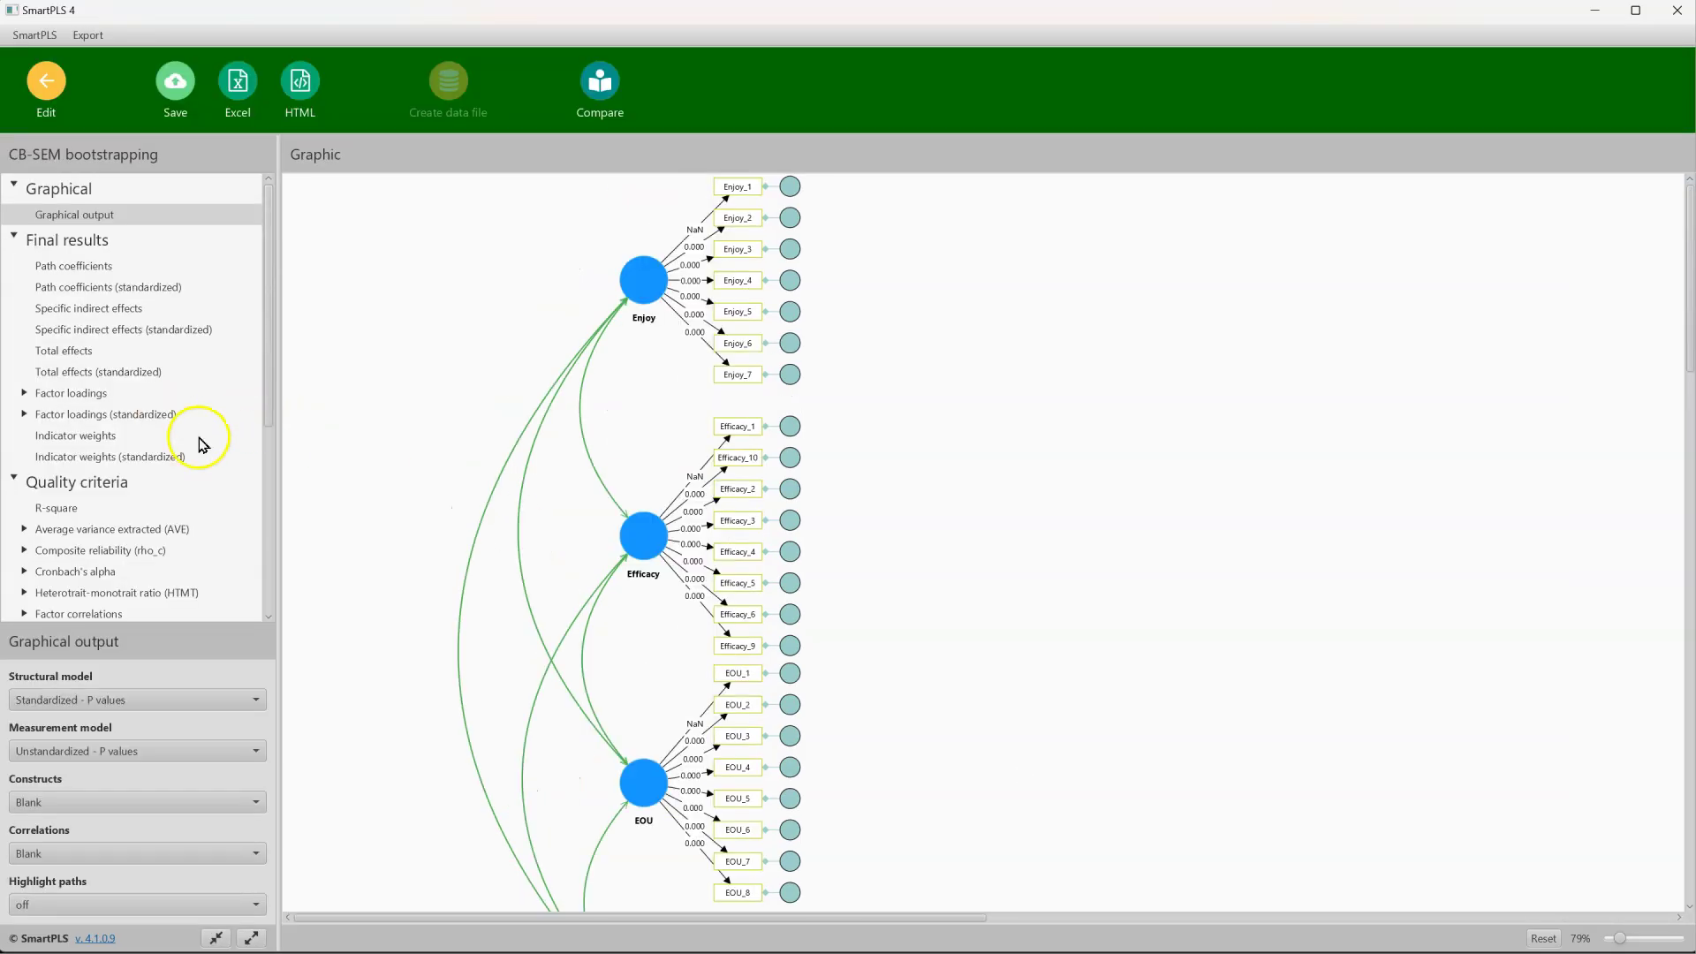
Step: Show Factor correlations as Mean/STDEV, confidence intervals, then bias-corrected intervals (Efficacy -> EOU 0.445–0.616)
scroll(170, 455, down, 4)
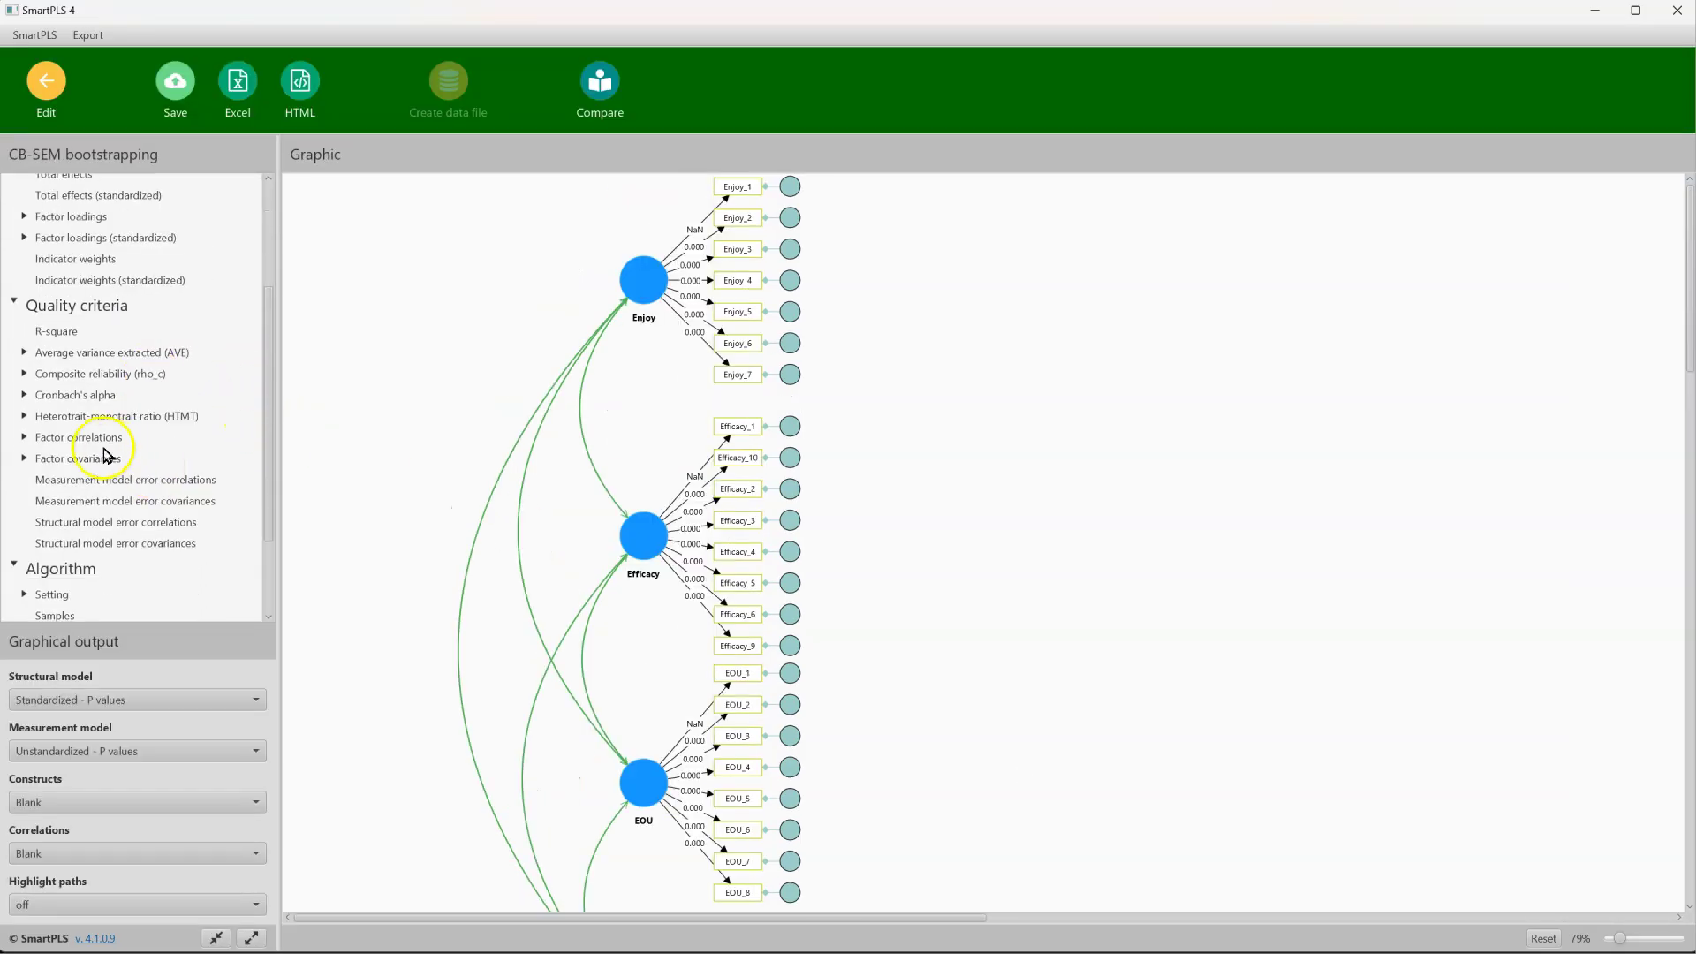
click(25, 438)
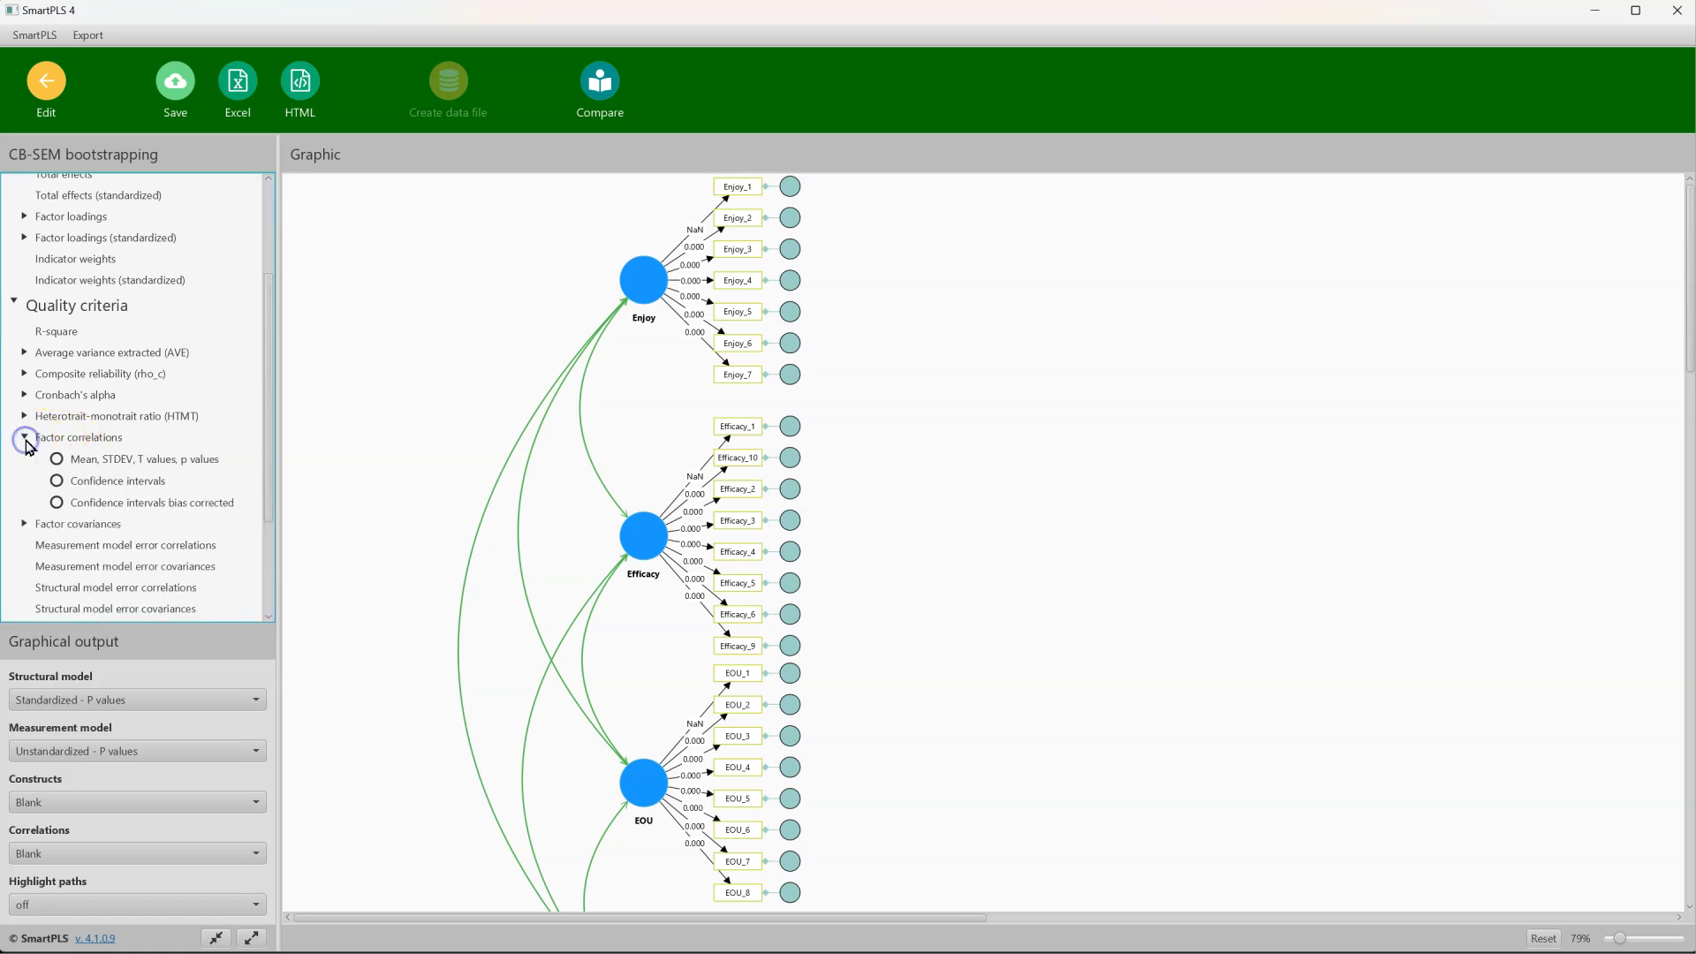
click(124, 460)
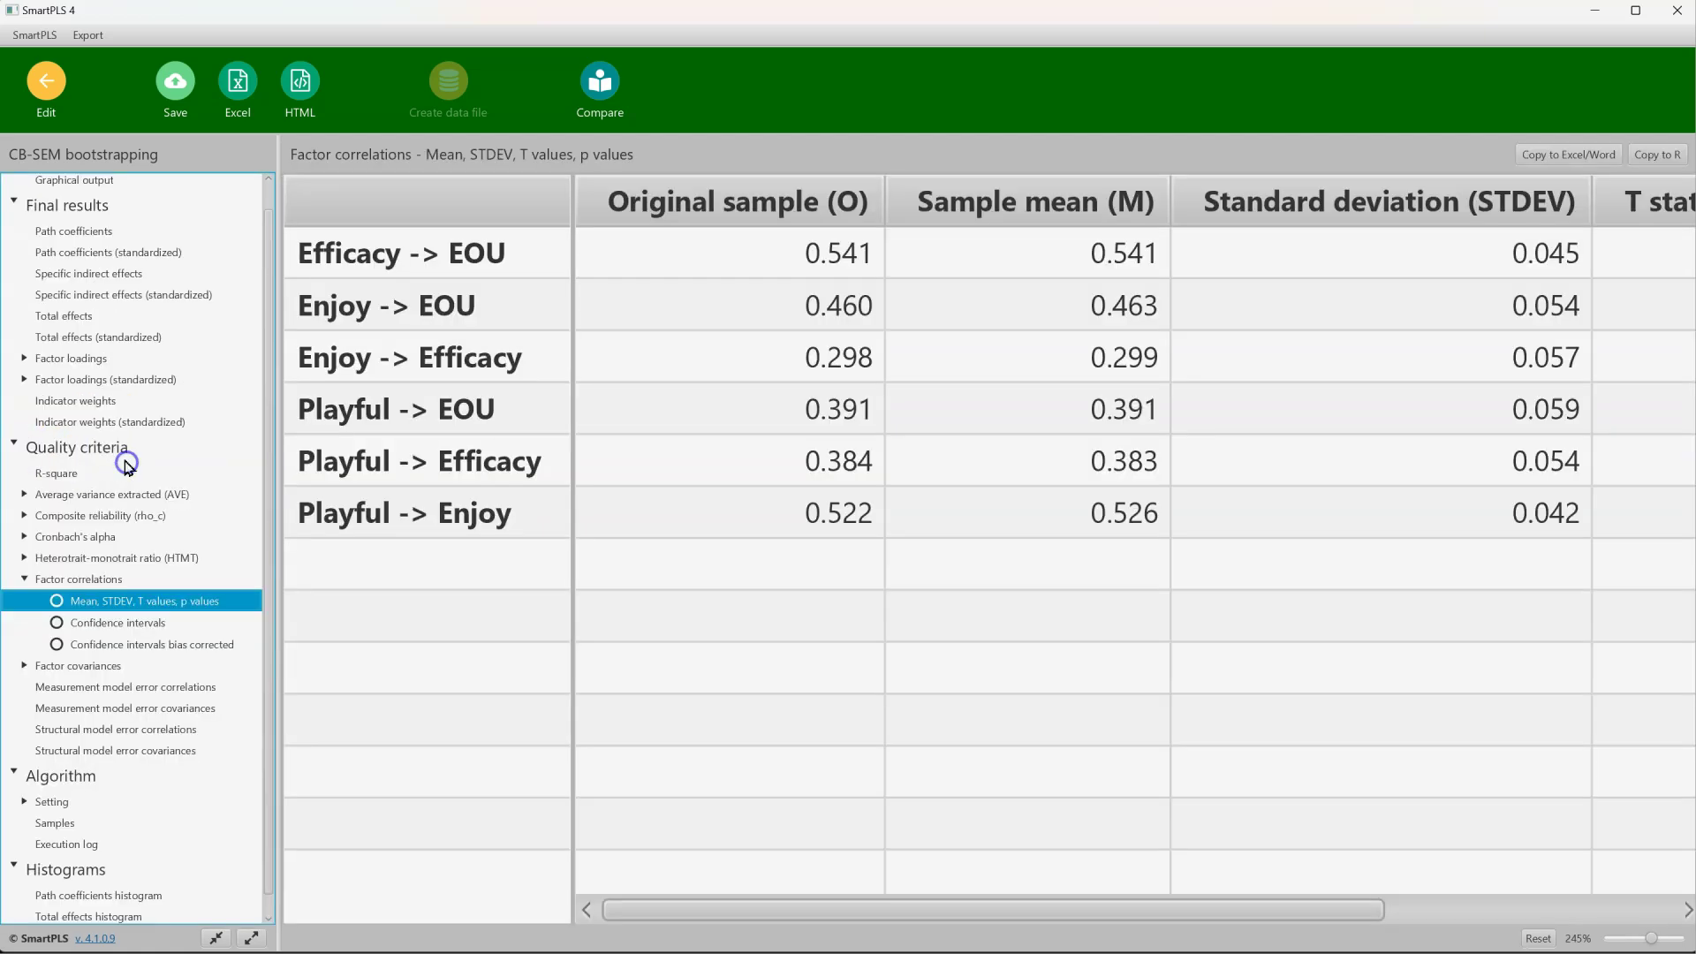
click(140, 623)
click(142, 647)
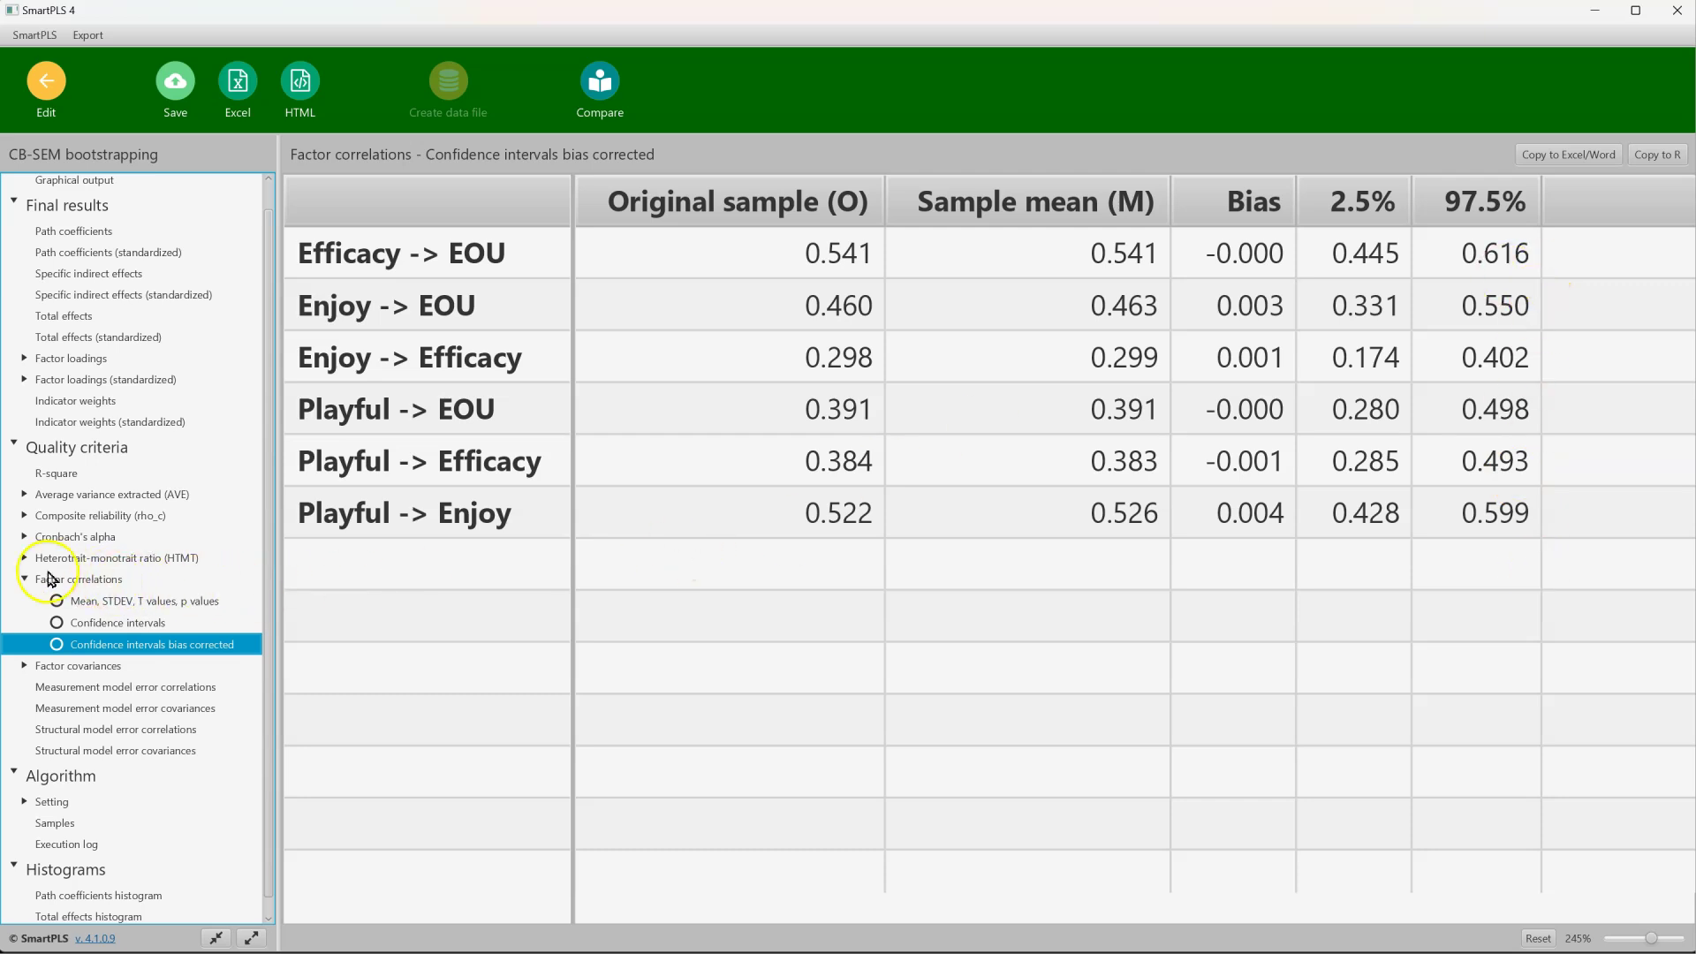
click(23, 558)
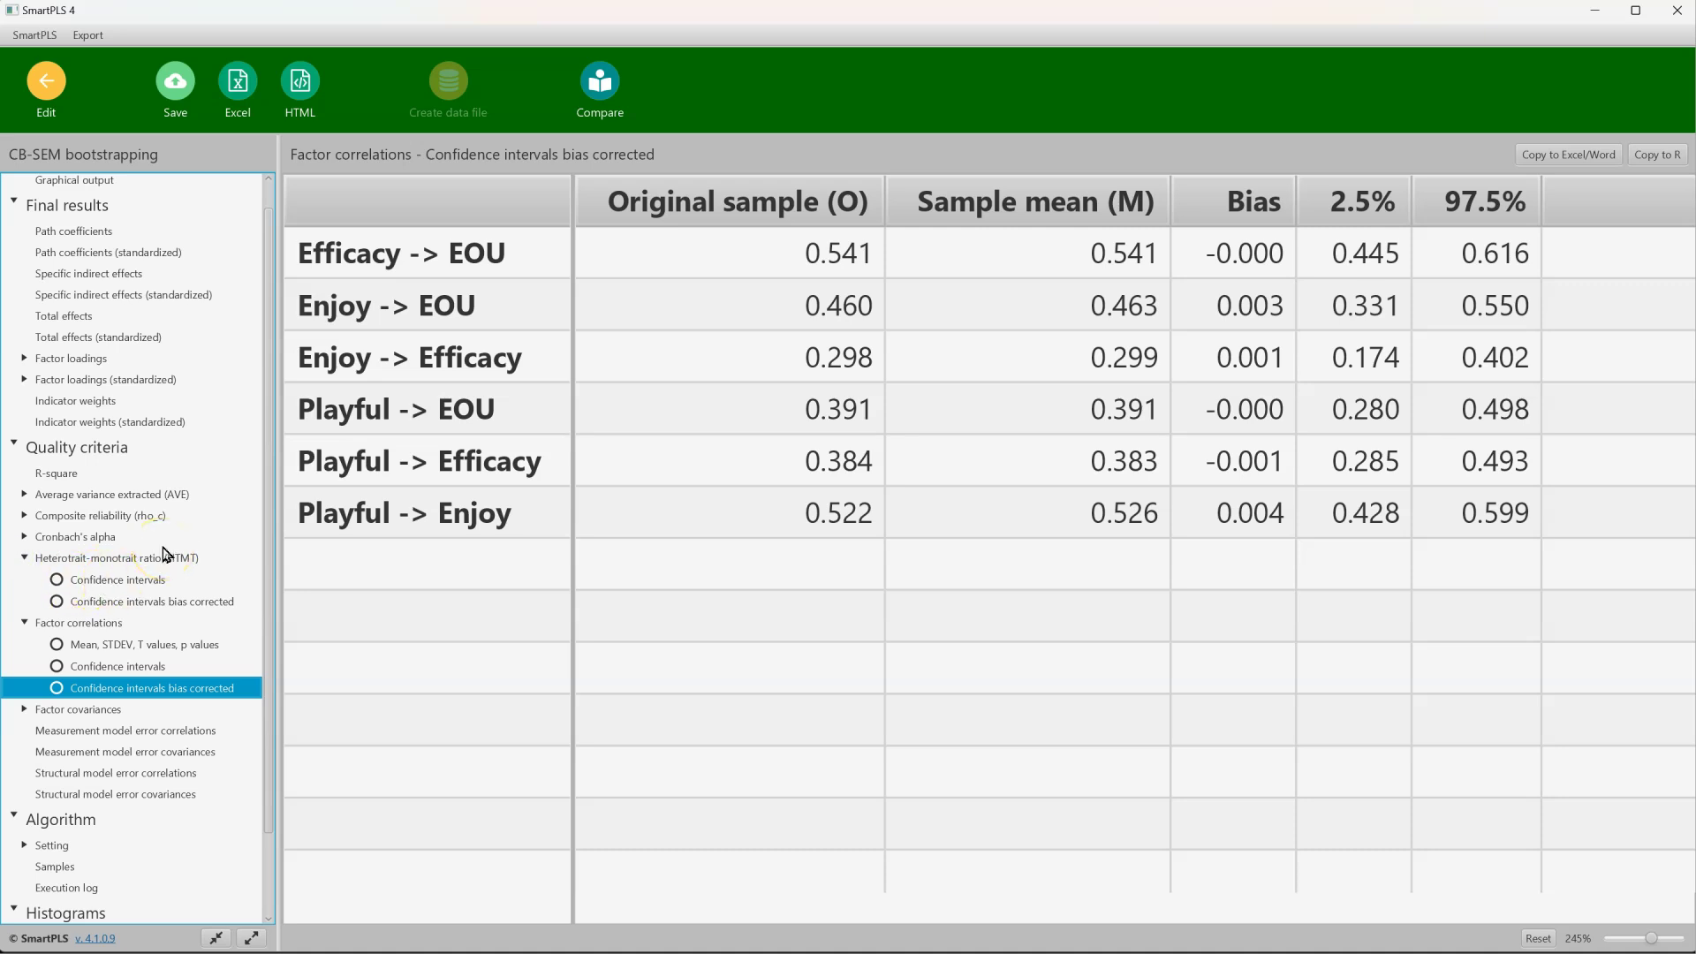
Step: Return to the Workspace and open the PLS-SEM model
click(47, 84)
click(46, 78)
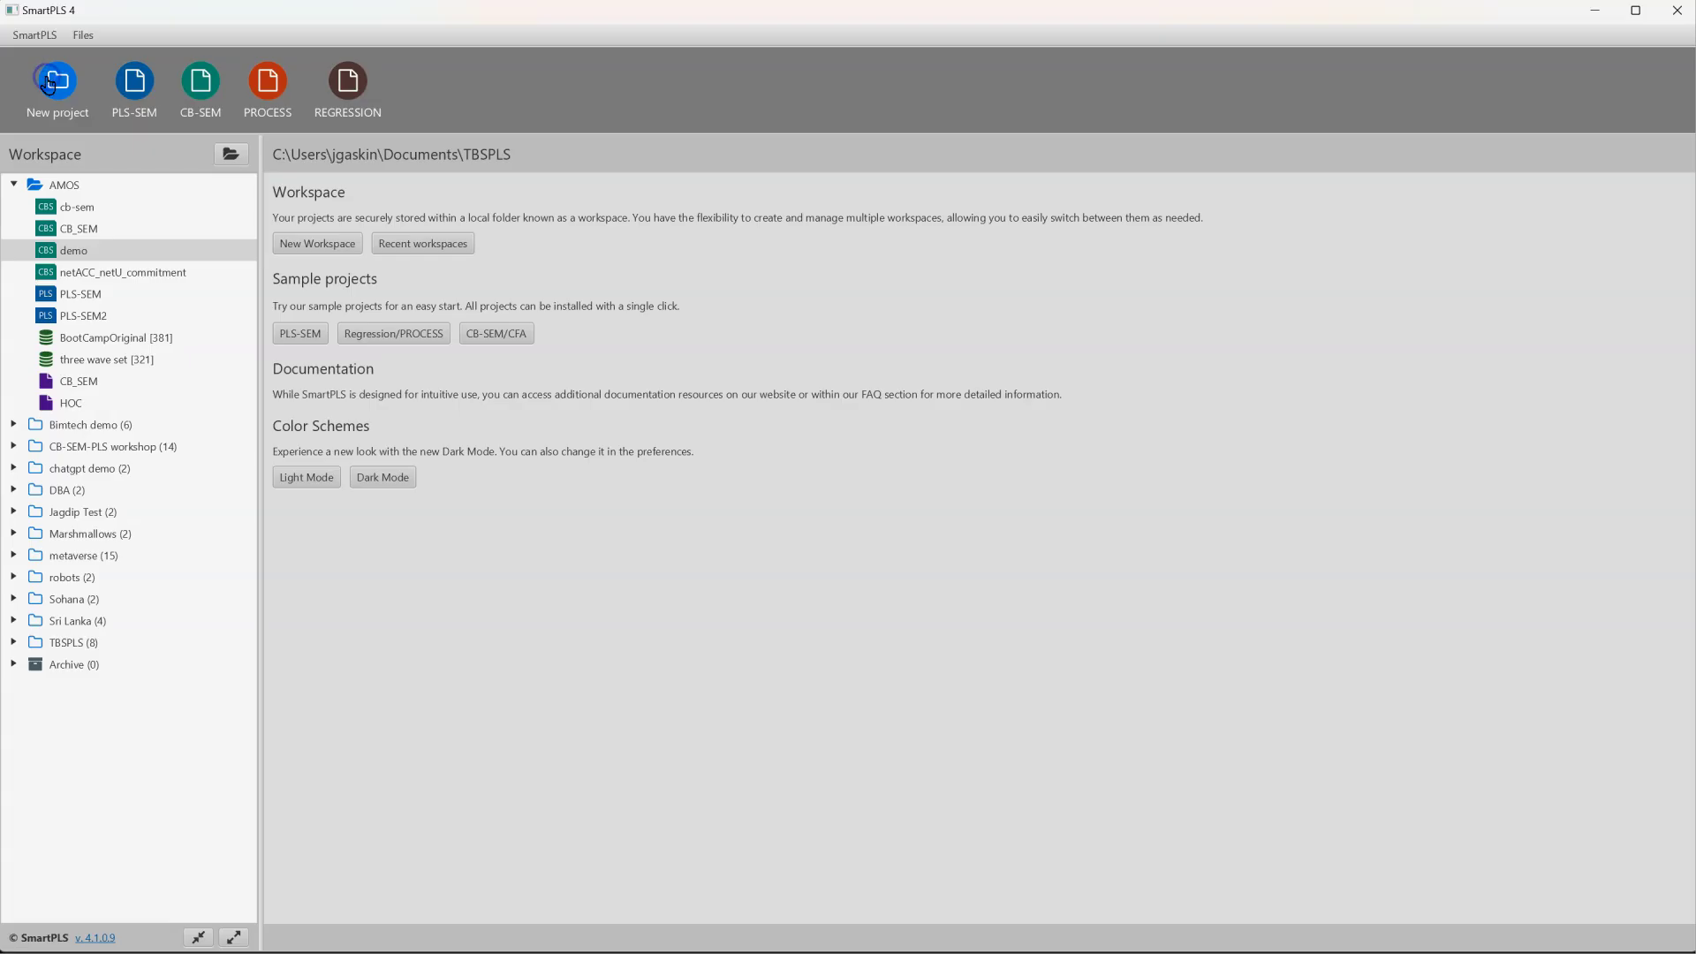
double_click(89, 293)
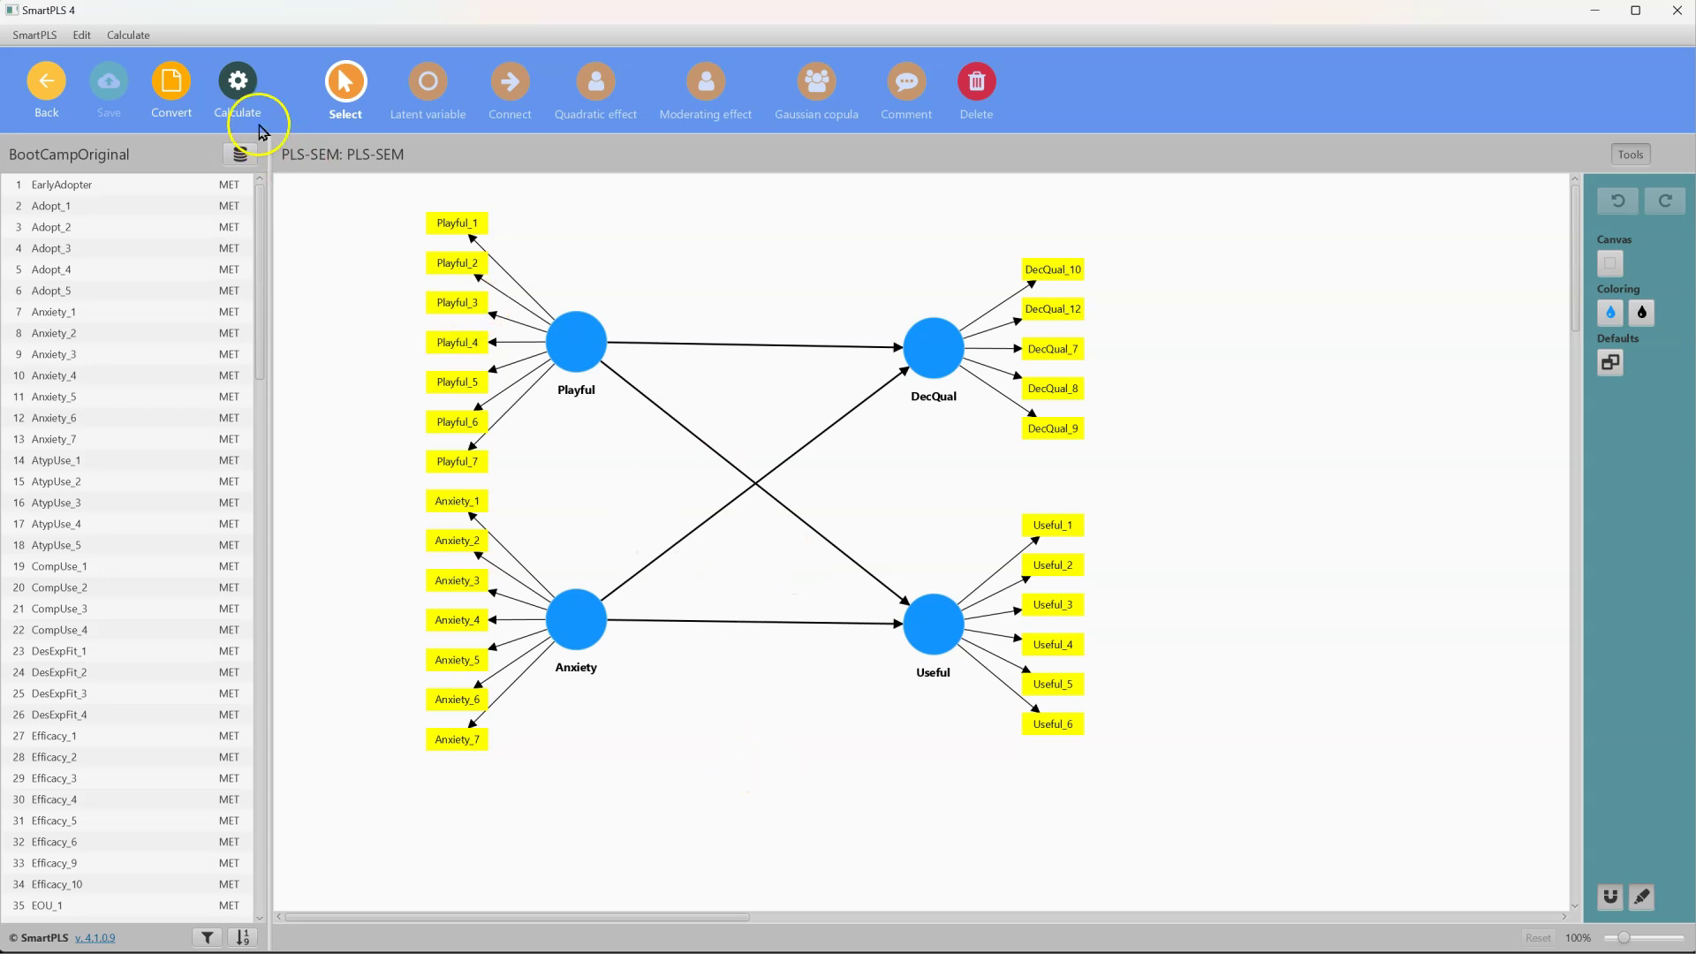
Step: Bootstrap the PLS-SEM model with Complete (slower) results
click(240, 85)
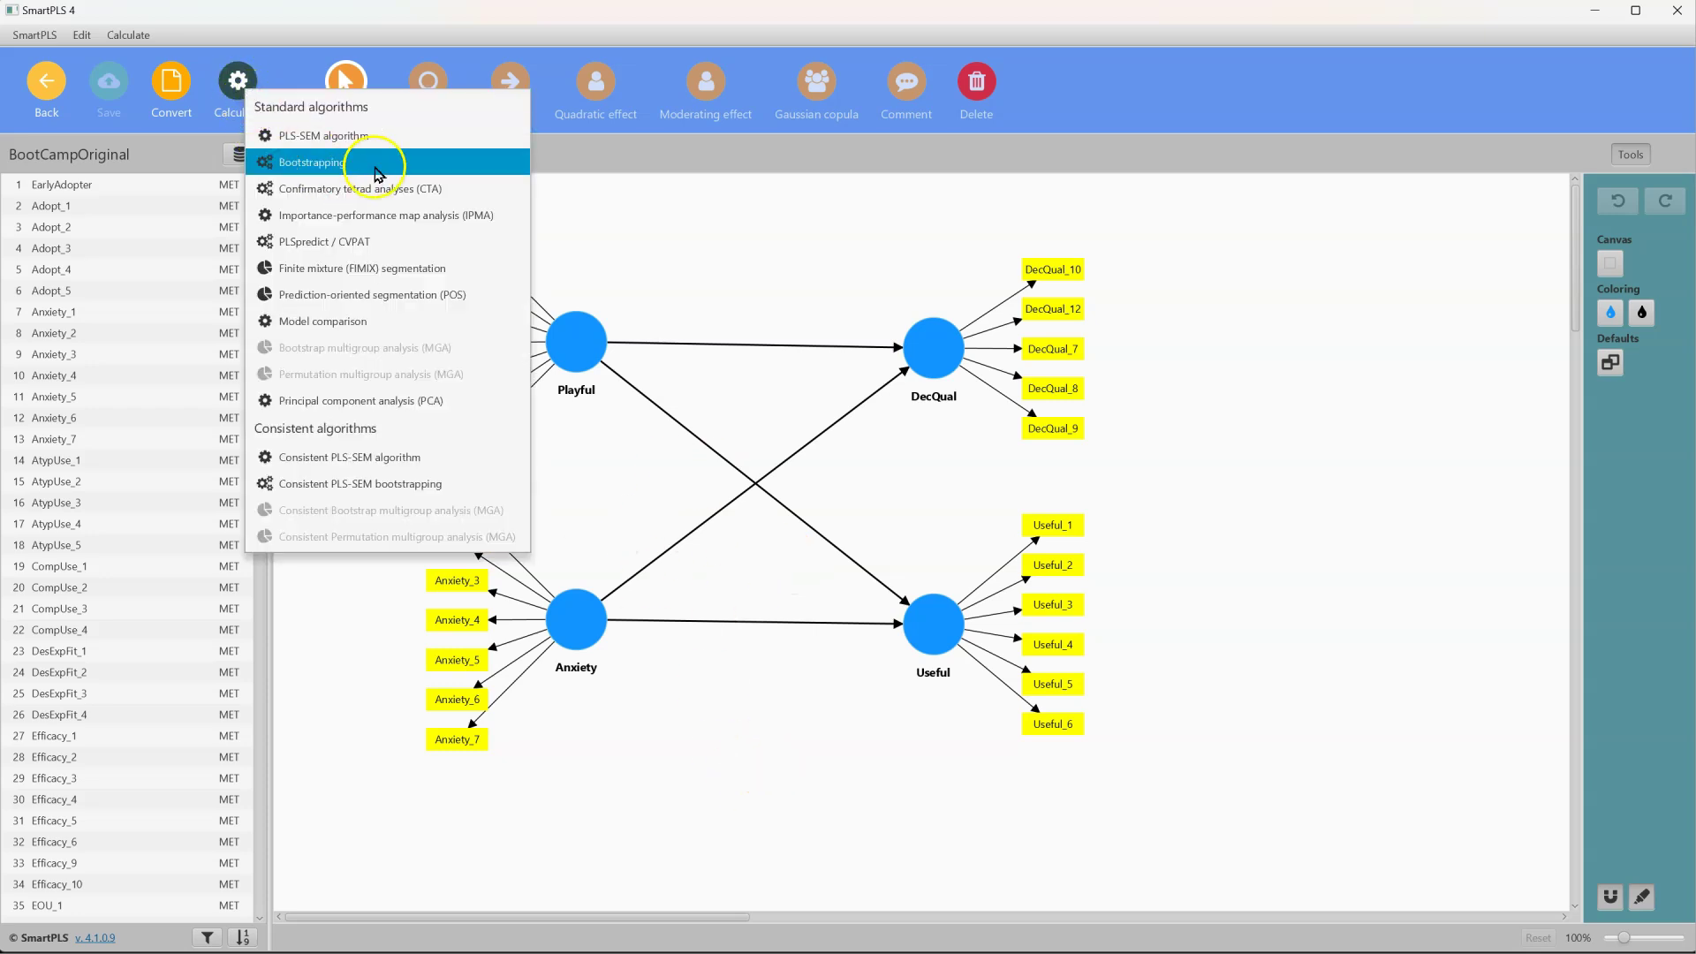
click(364, 166)
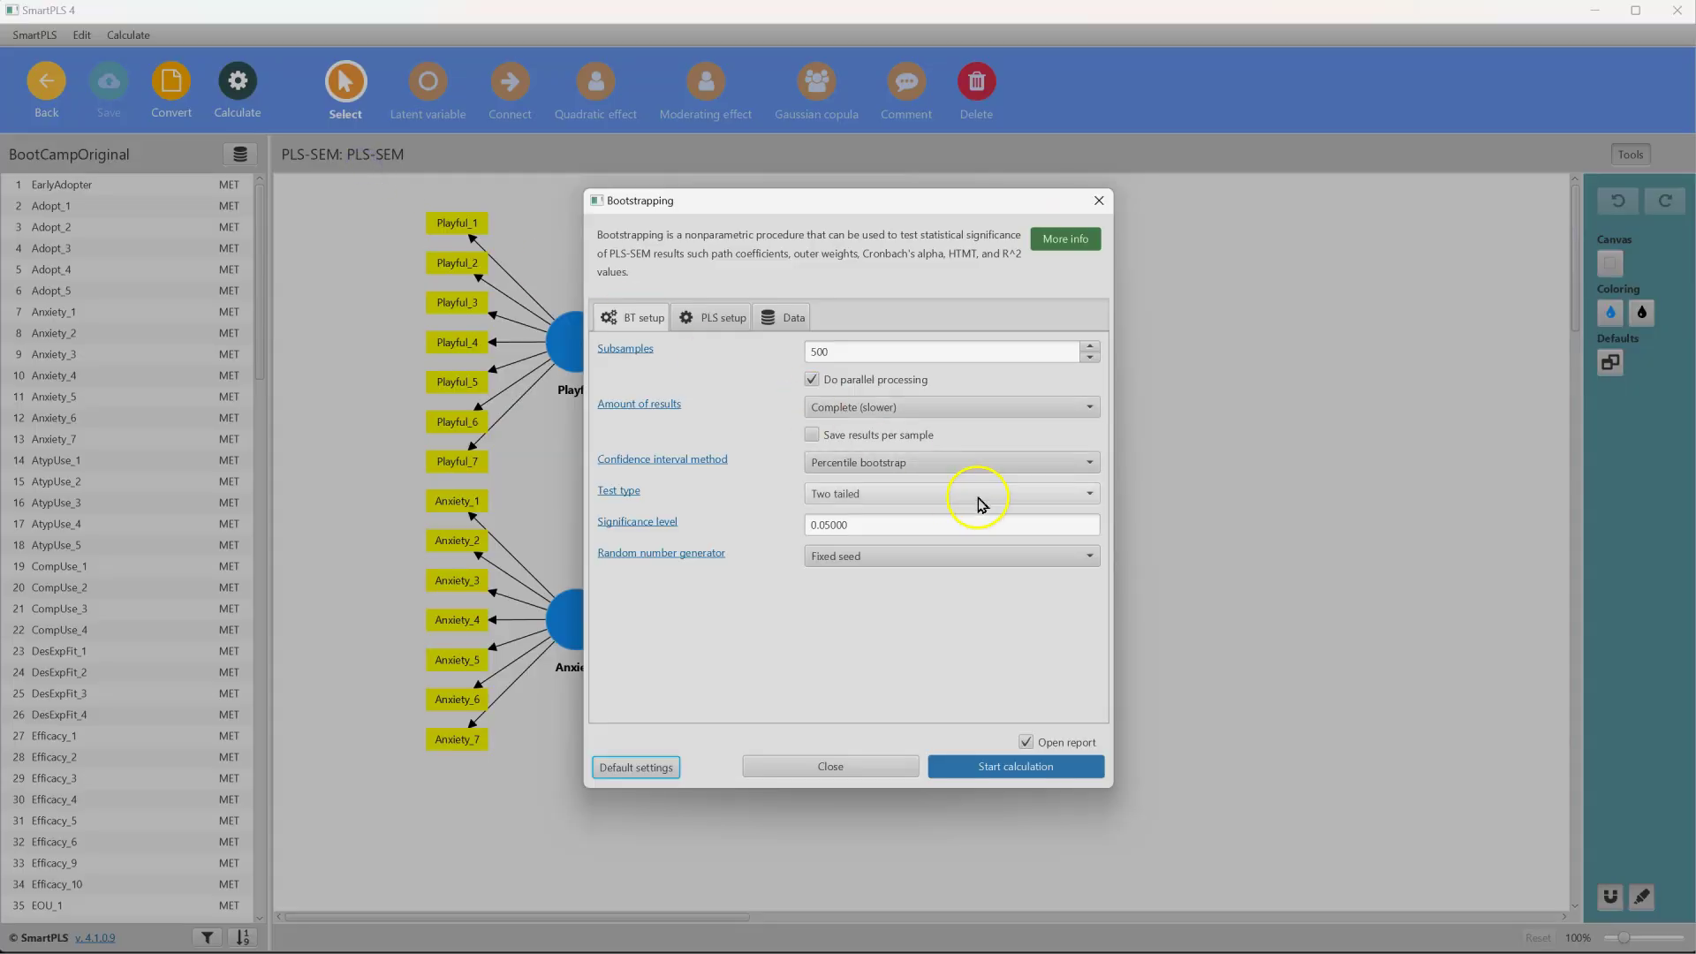
click(913, 408)
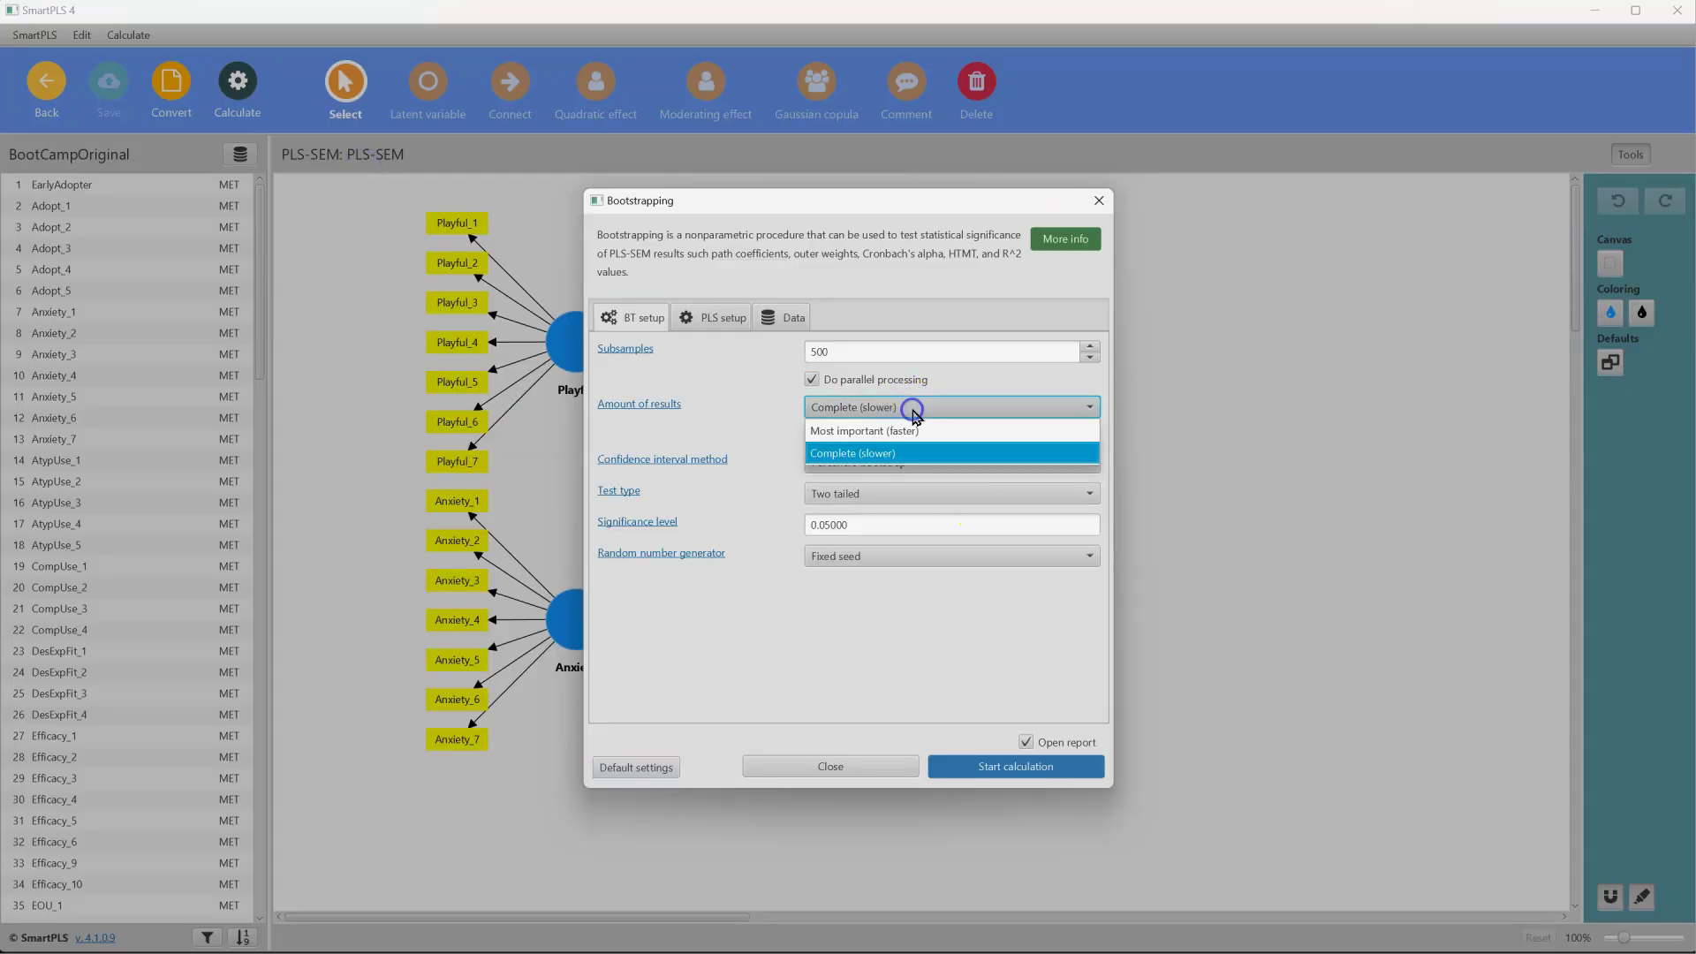
click(917, 453)
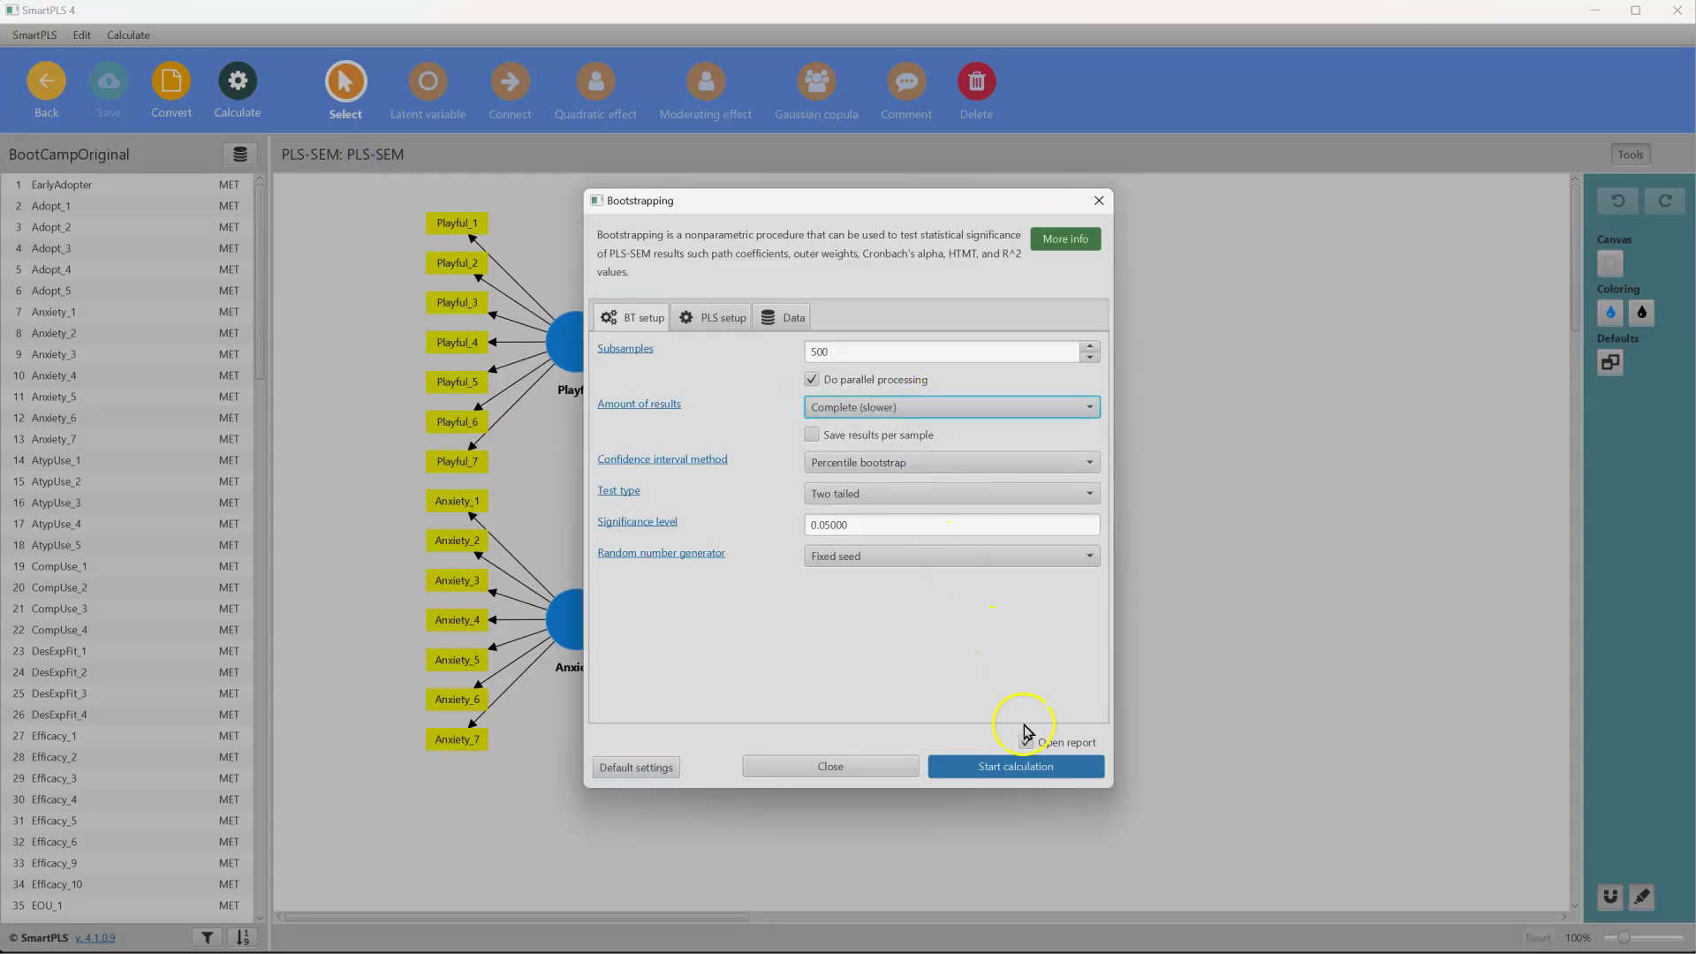
click(1030, 767)
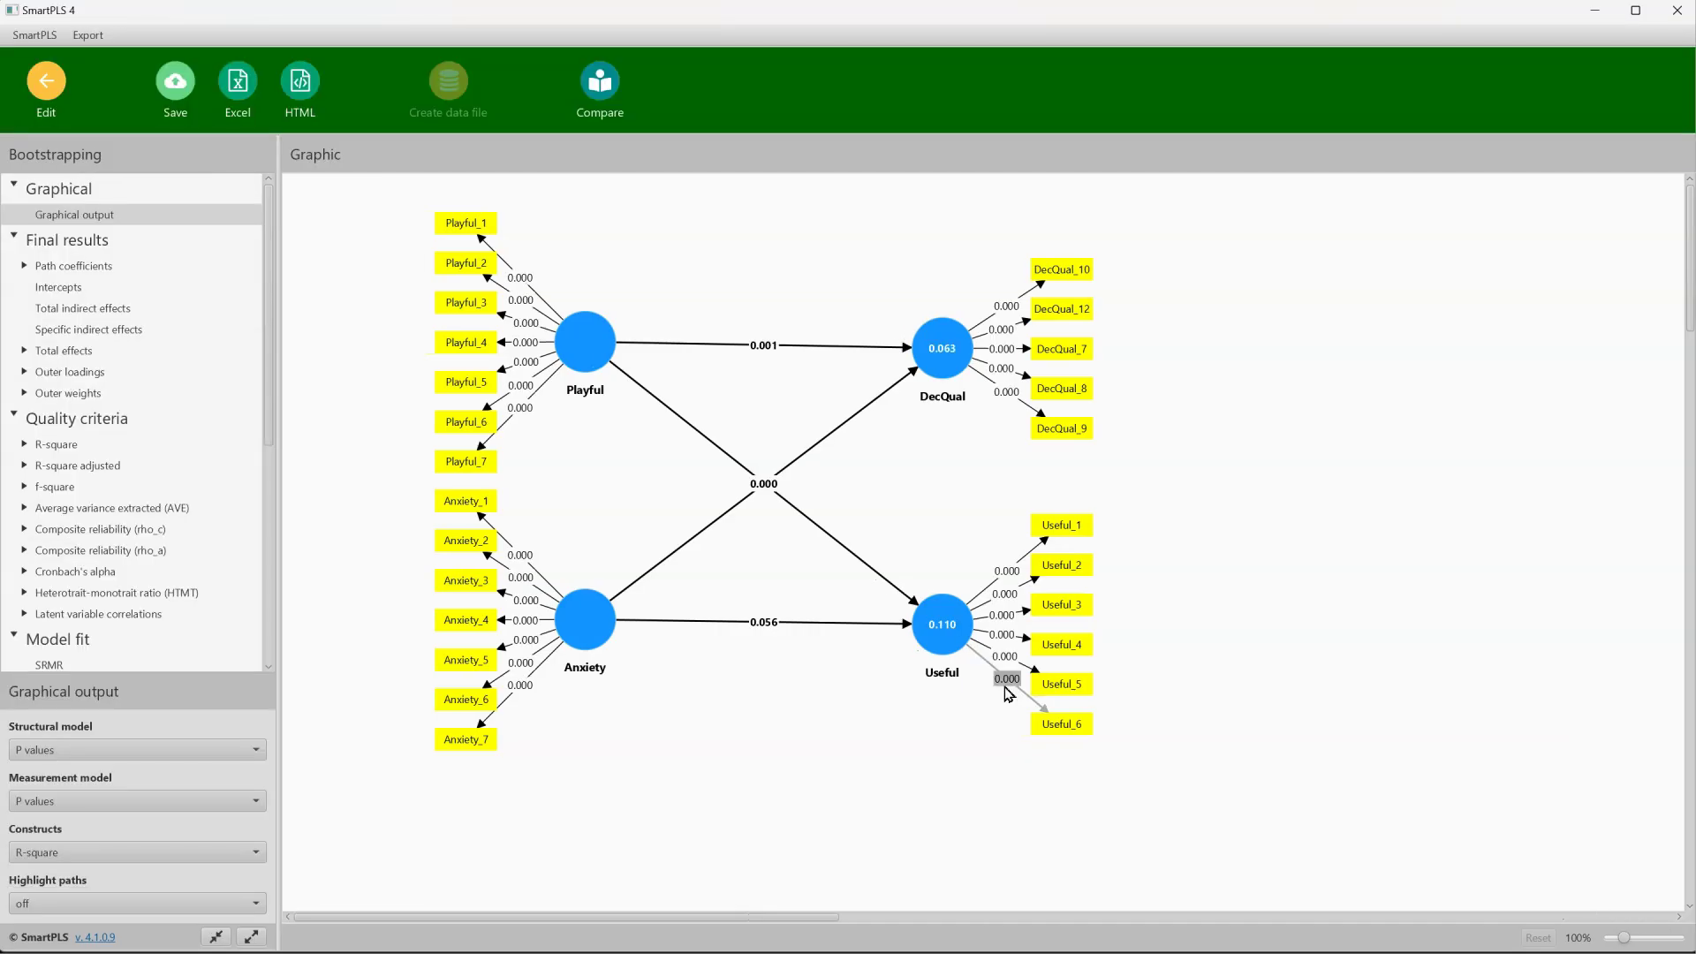
Step: Show bias-corrected confidence intervals of Latent variable correlations, e.g. Useful <-> DecQual 0.454–0.597
scroll(188, 369, down, 3)
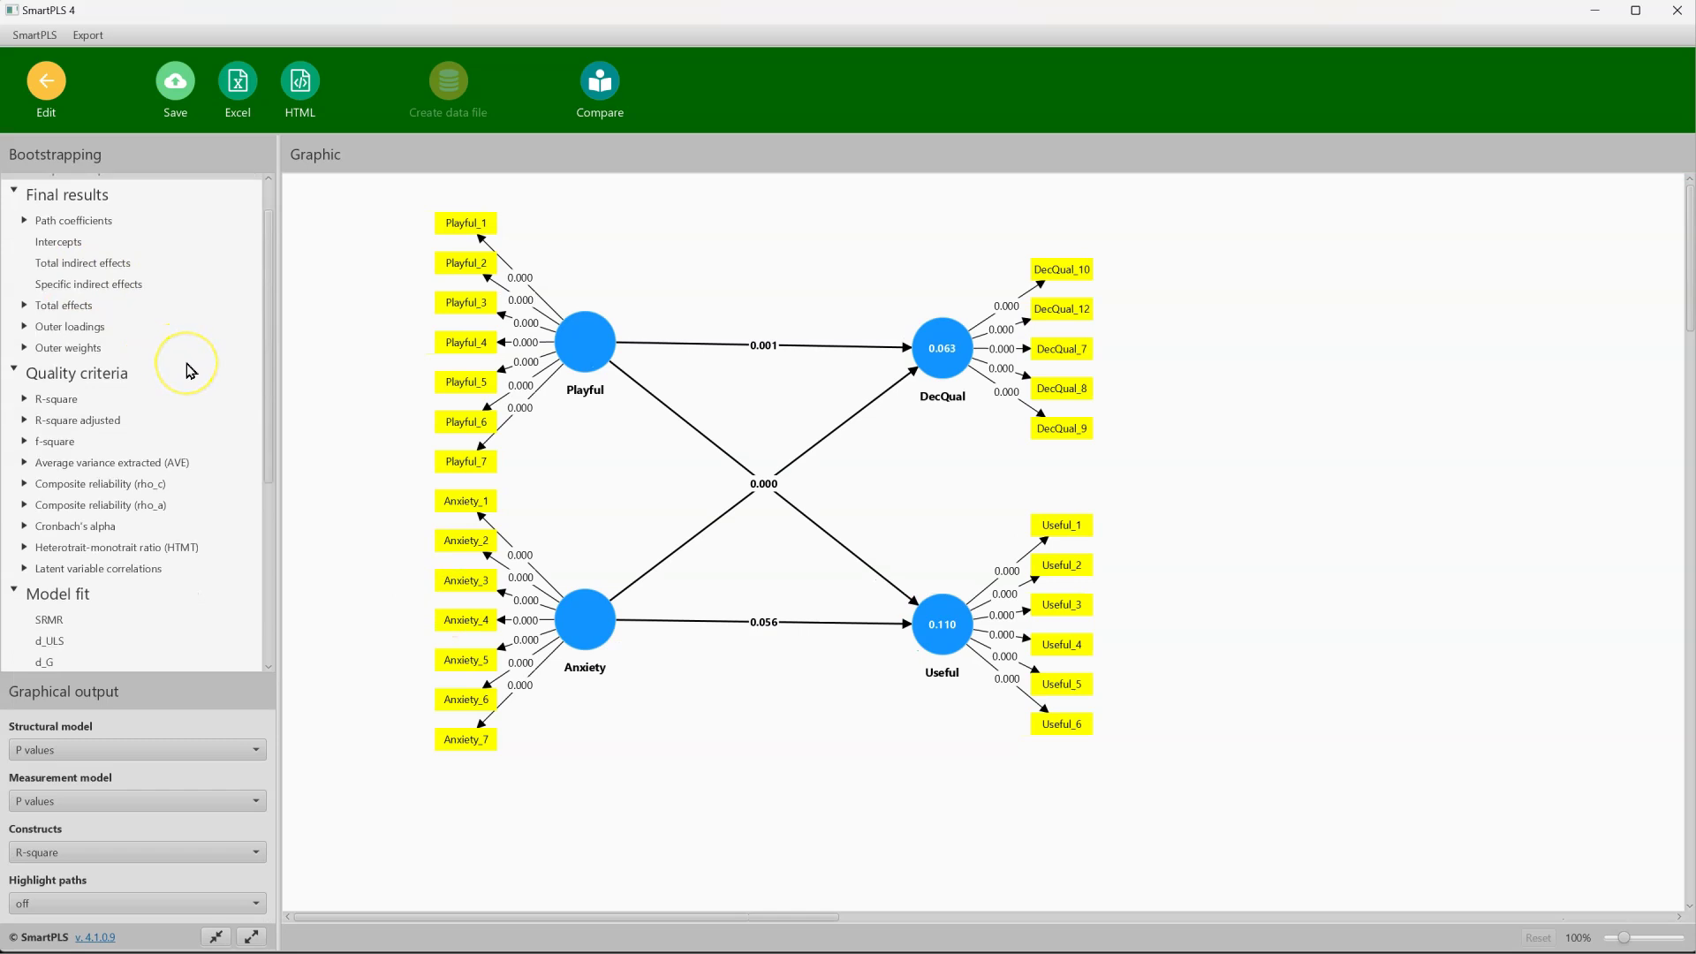
scroll(187, 369, down, 2)
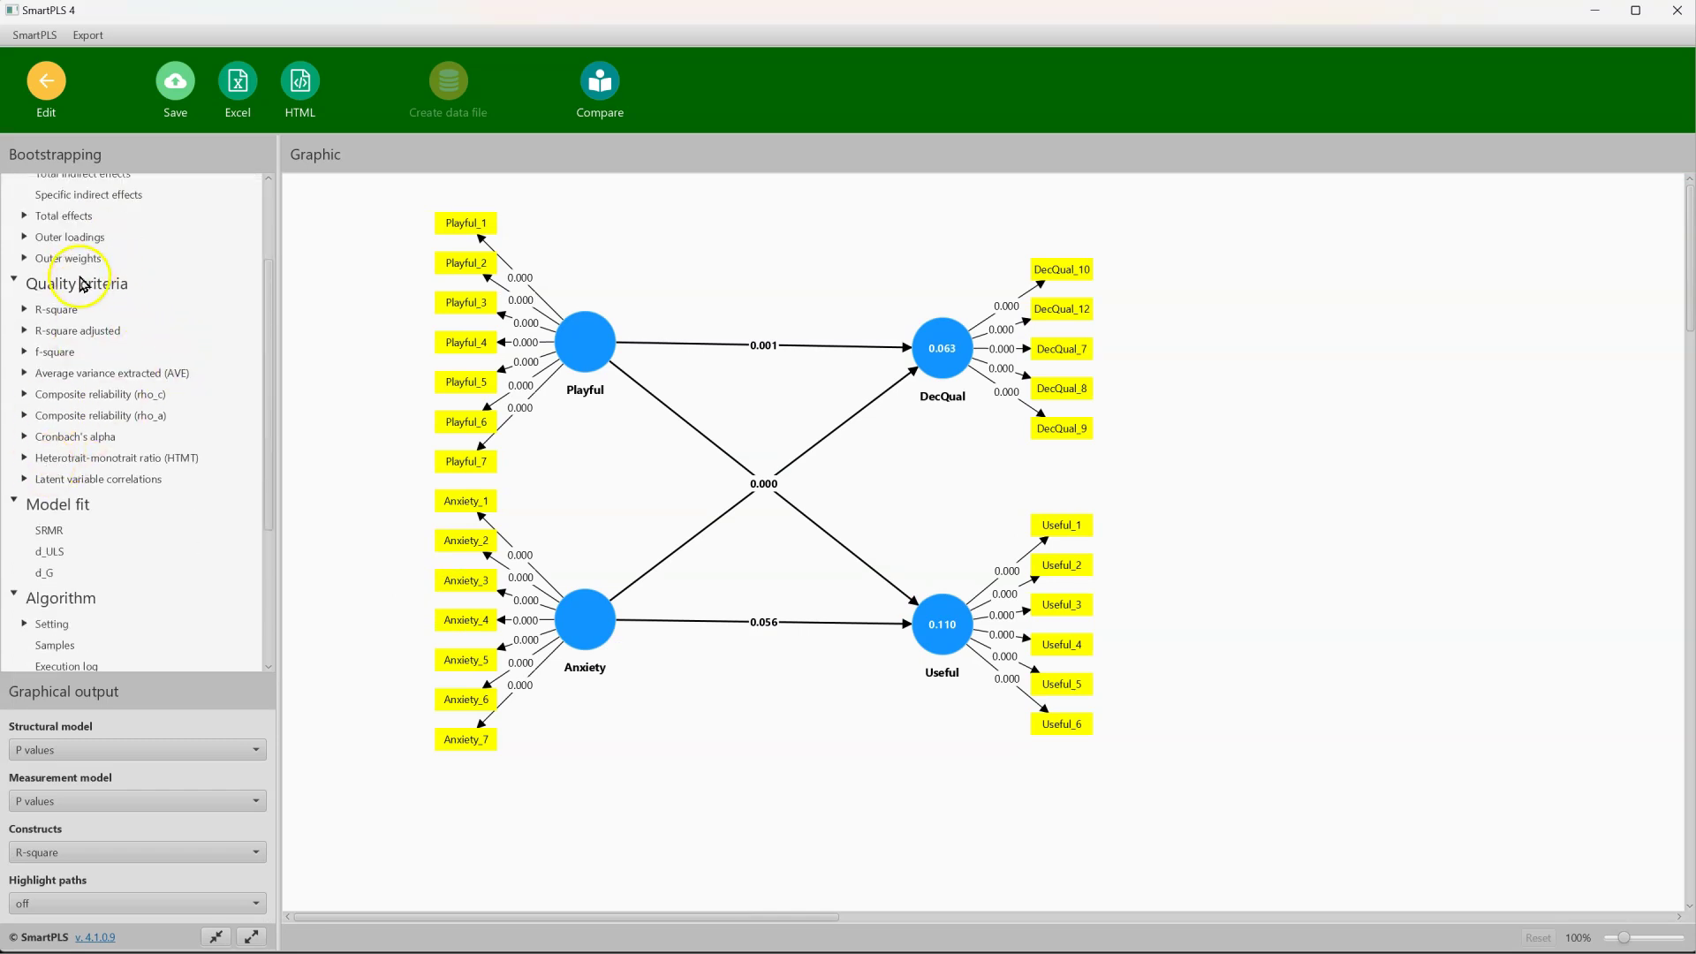
click(24, 480)
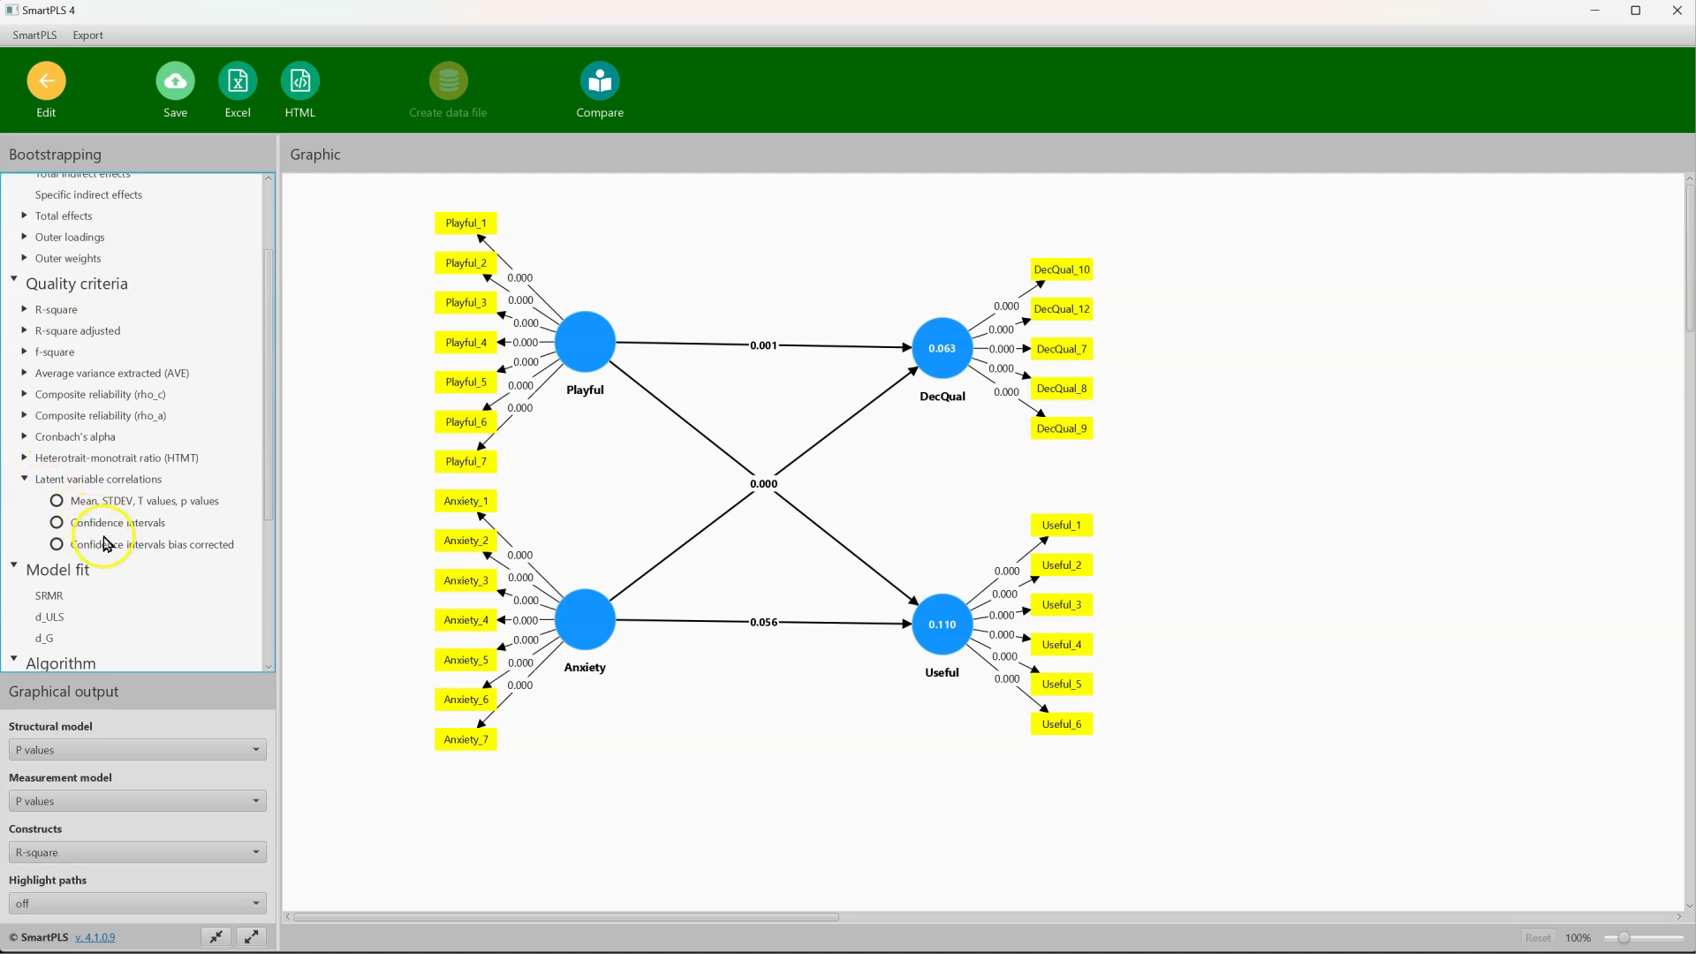
click(131, 547)
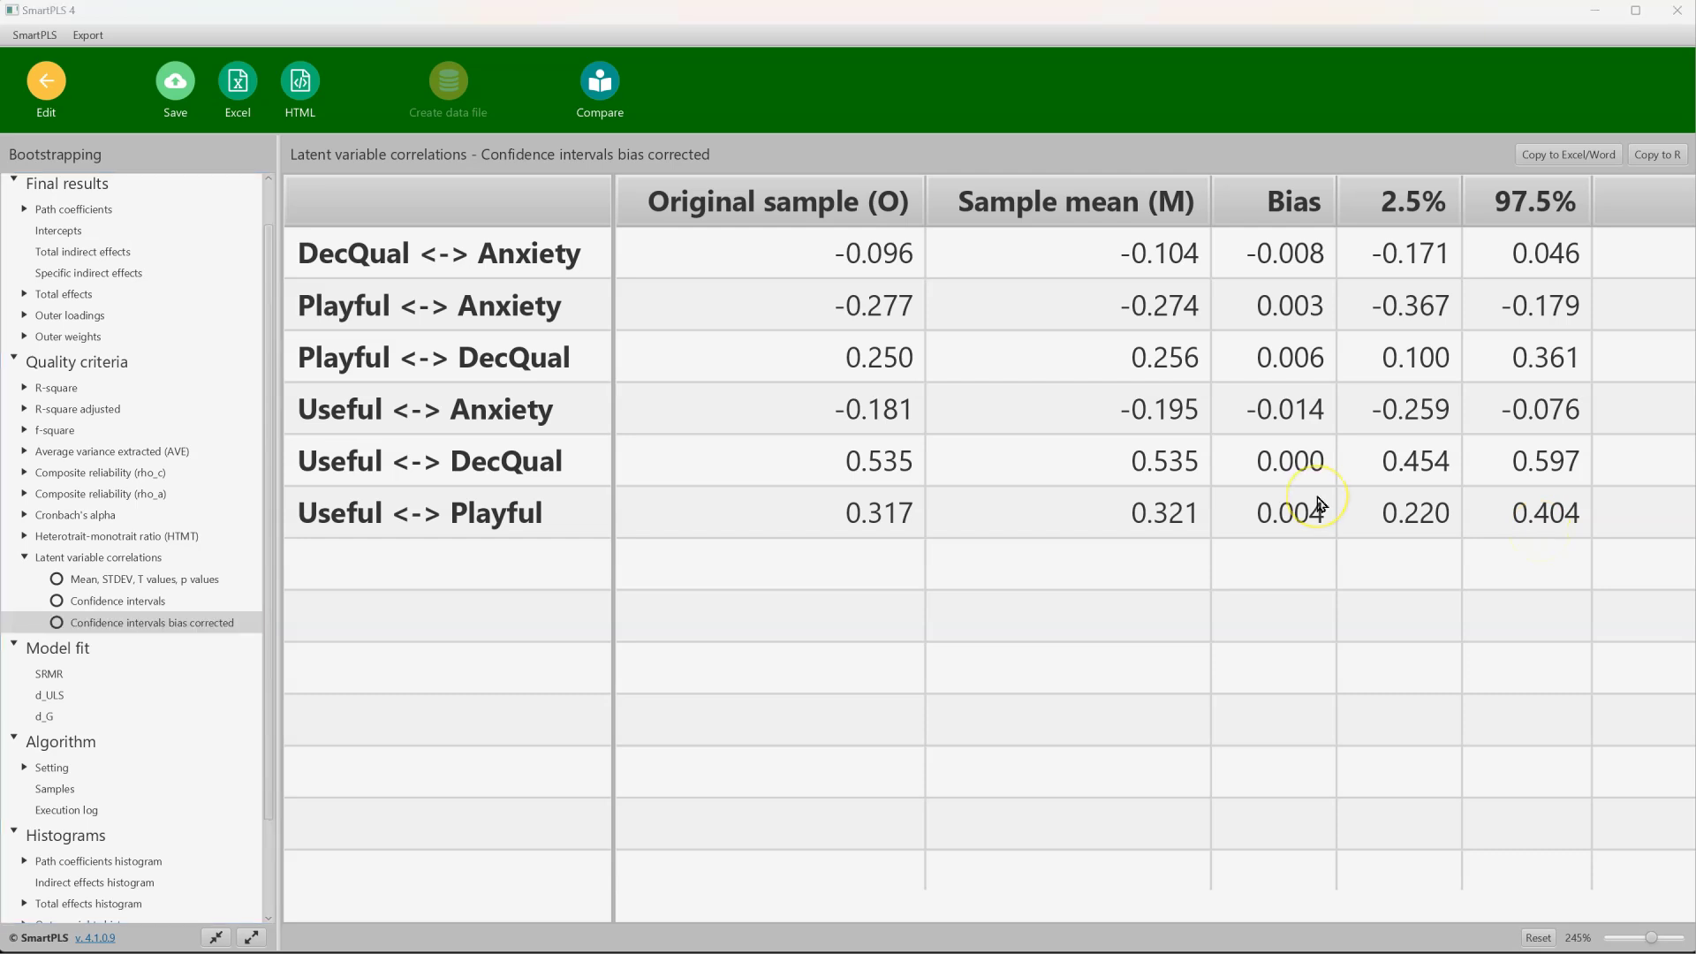
Step: Switch back to the SAGE Journals article showing Table 12's discriminant validity cutoffs
key(alt+Tab)
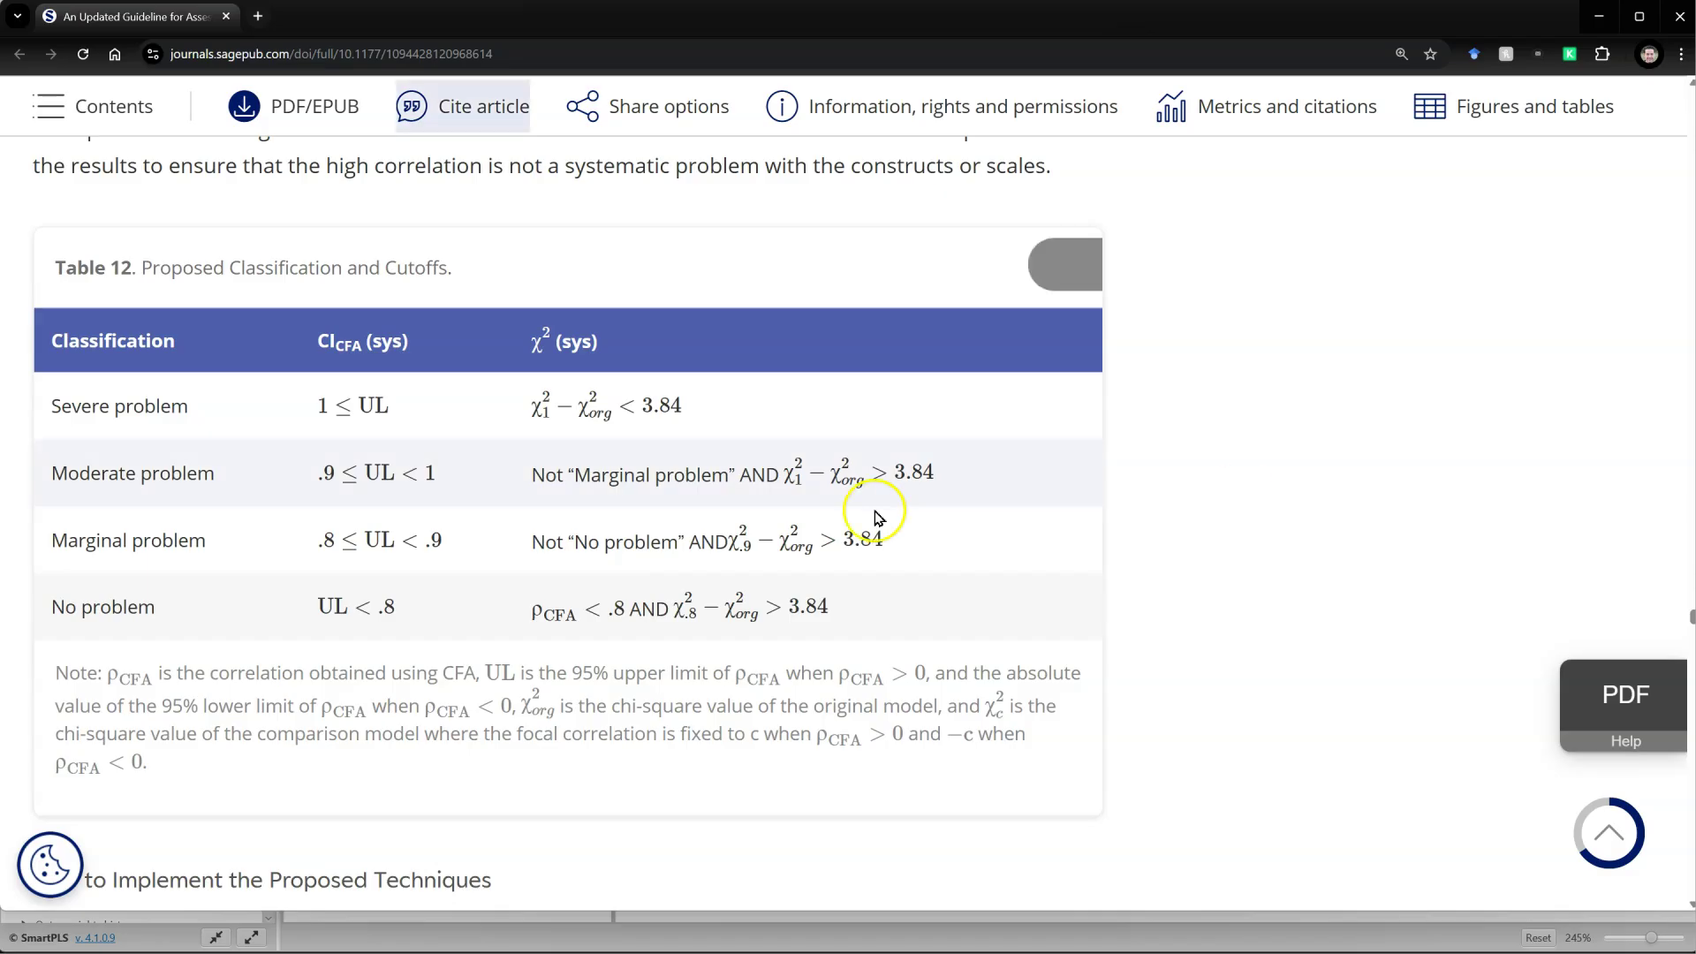